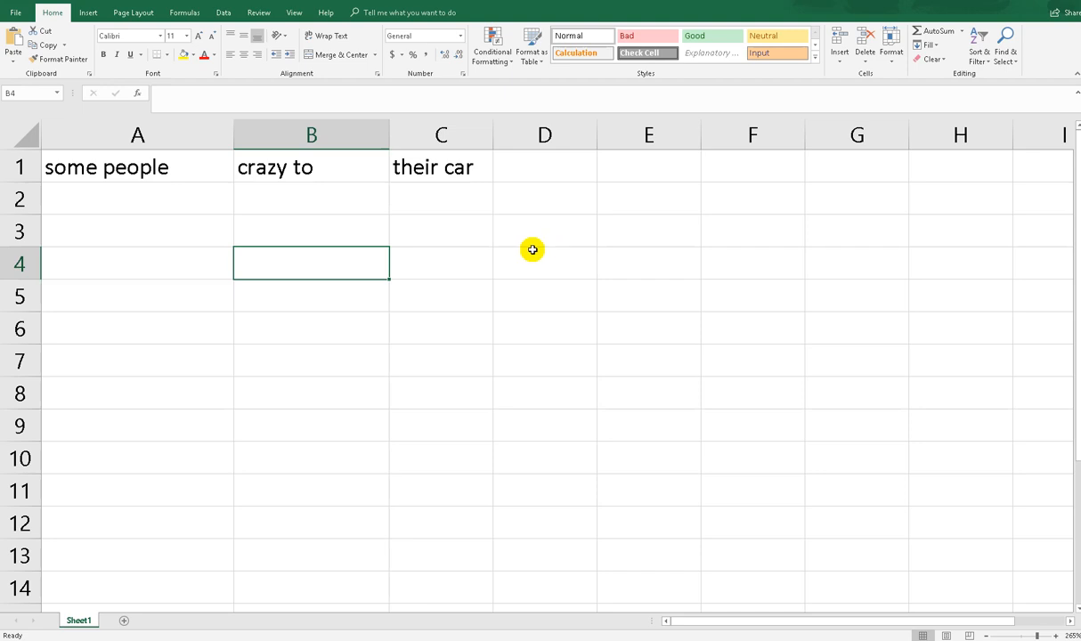
Enter the labels &, concatenate and concat in D1:D3 and fit column D's width to its contents.
left_click(577, 173)
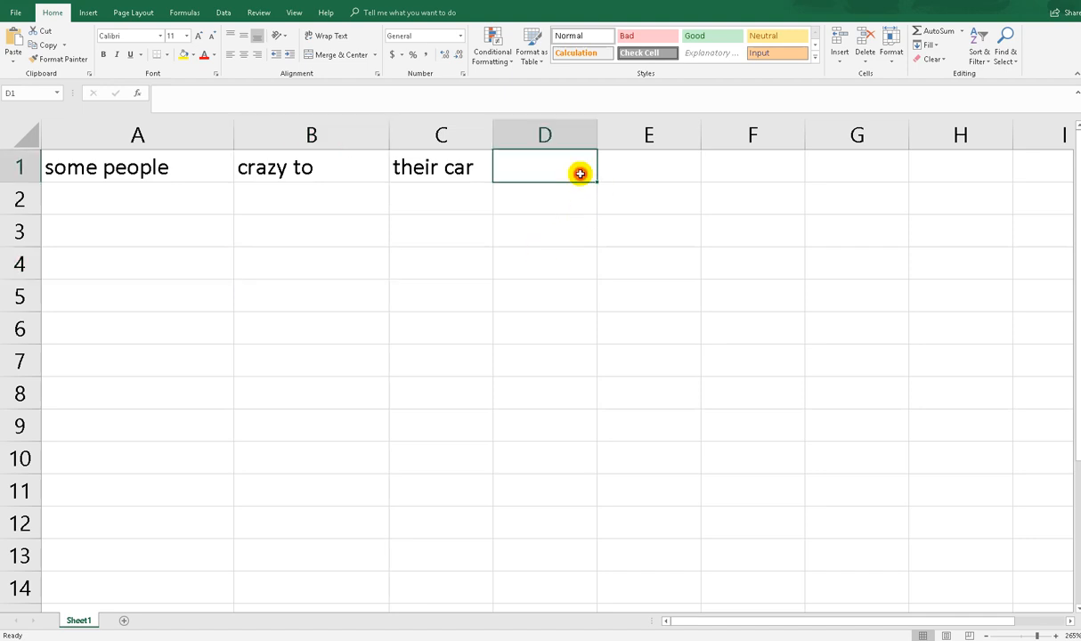
type("&")
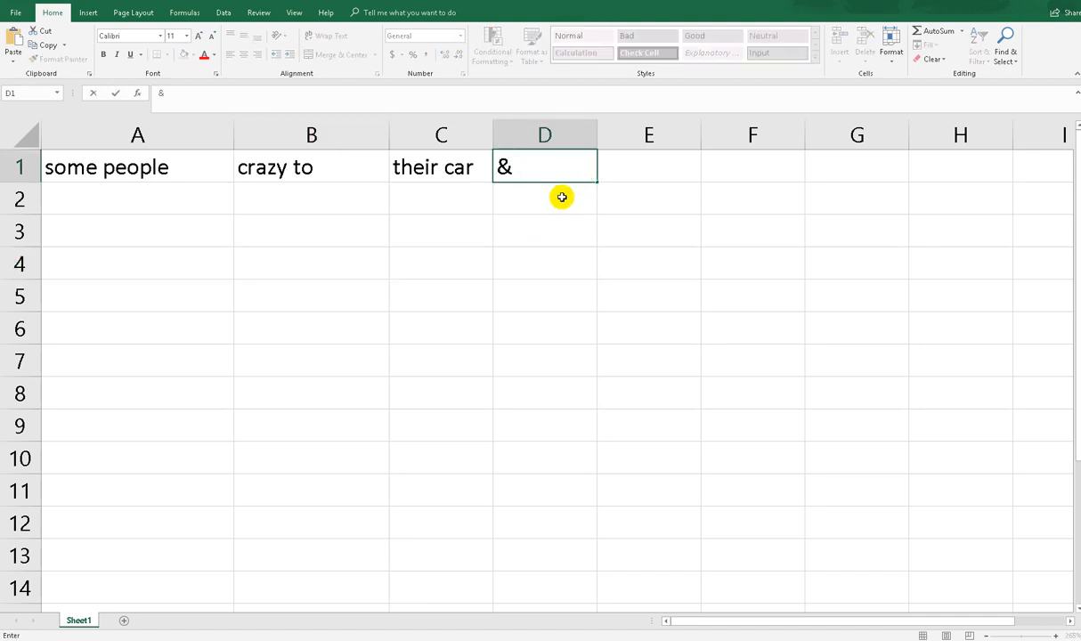
left_click(562, 200)
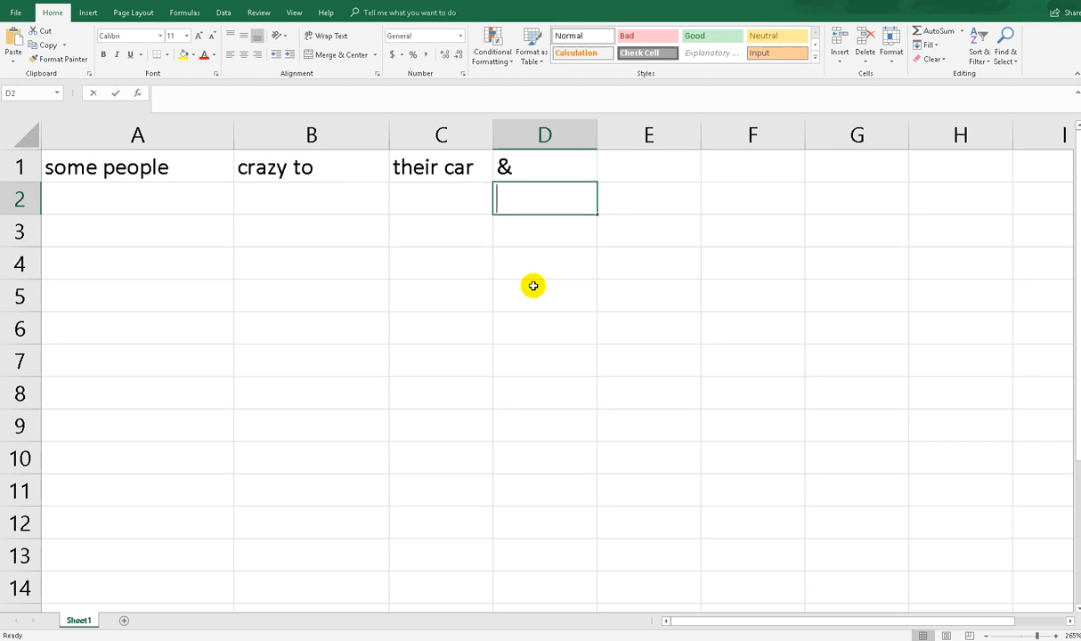
type("concatenate")
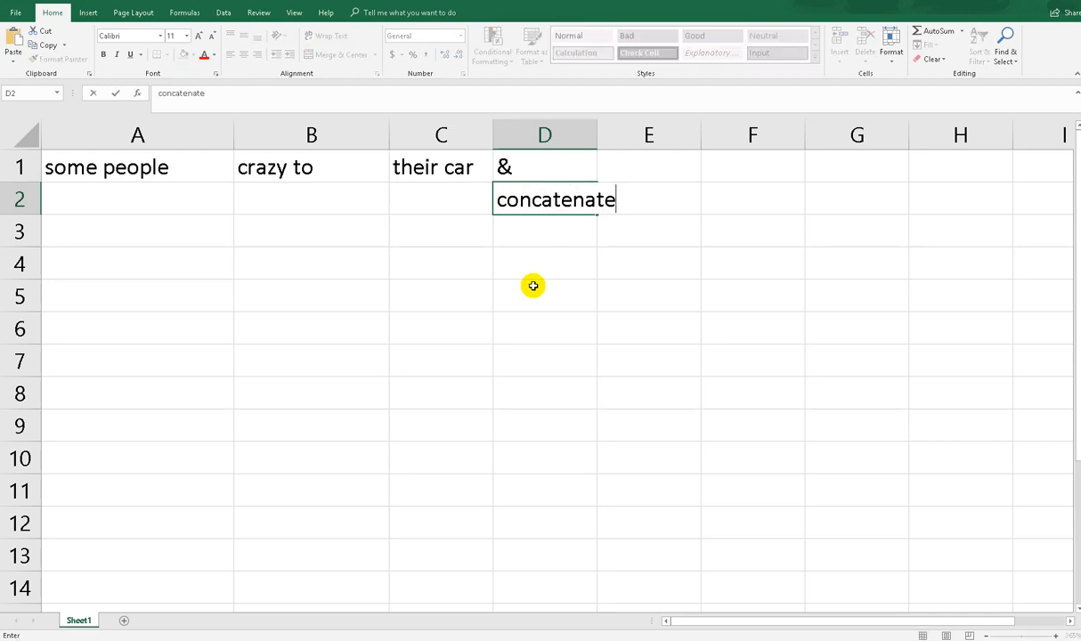
key("Return")
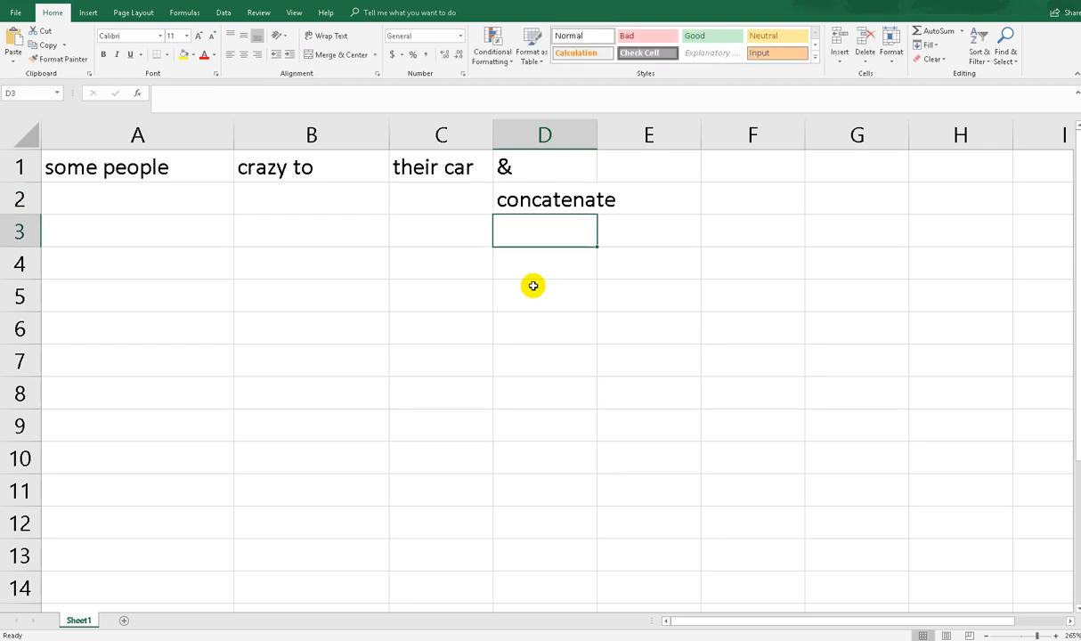
type("c")
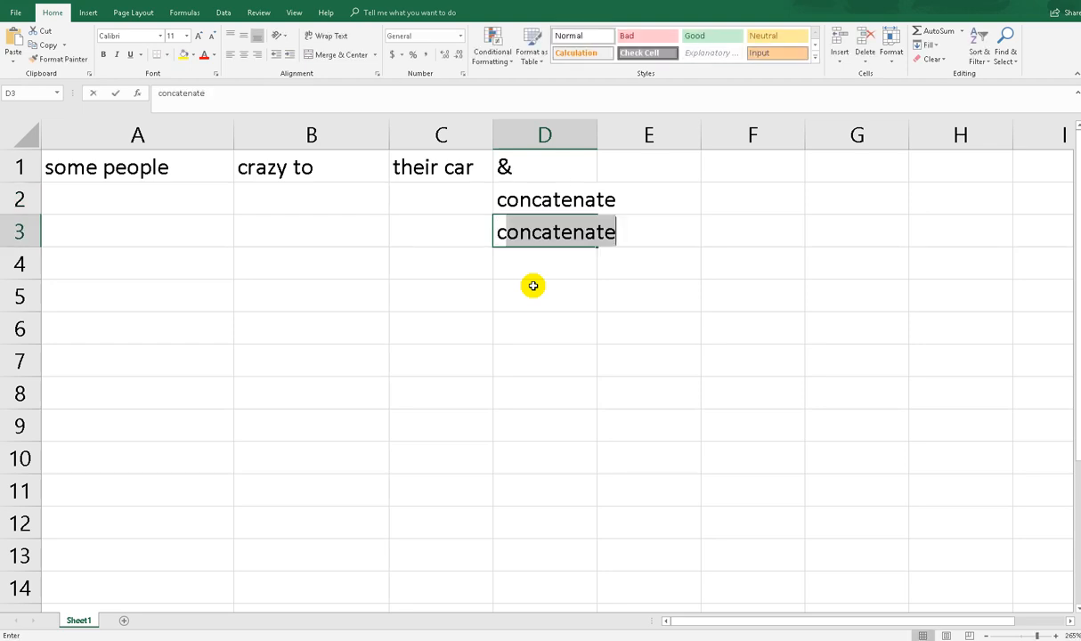
type("oncat")
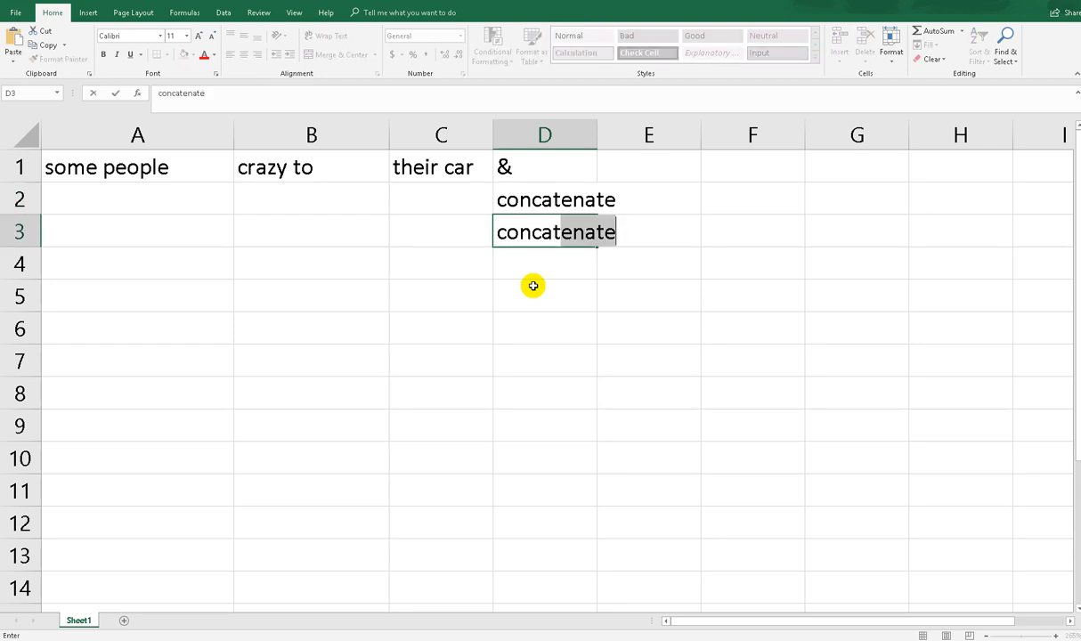
key("Delete")
key("Tab")
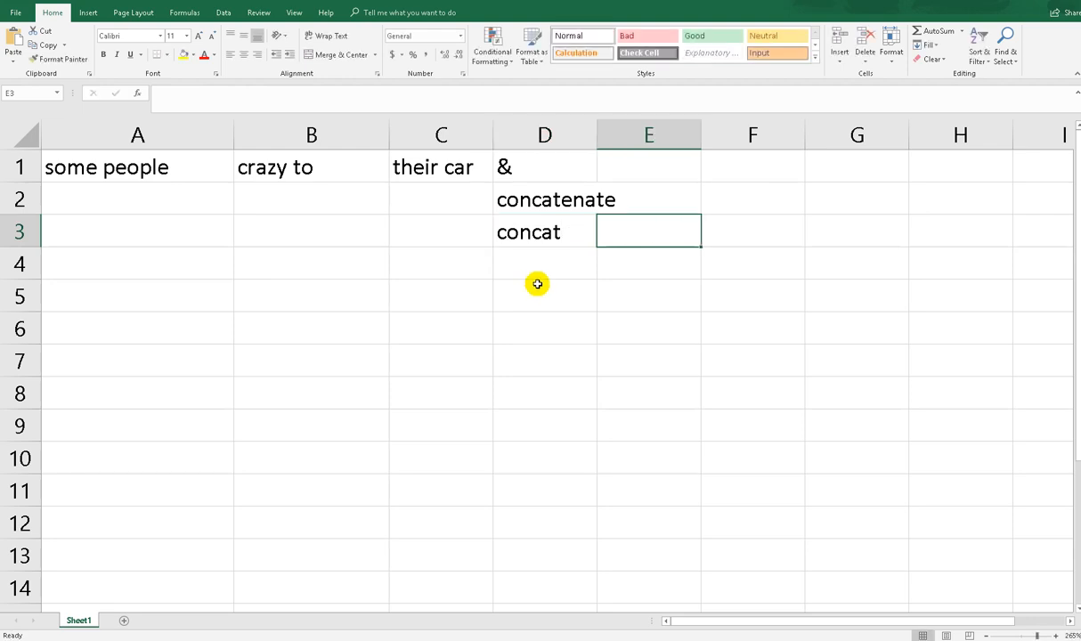
double_click(597, 134)
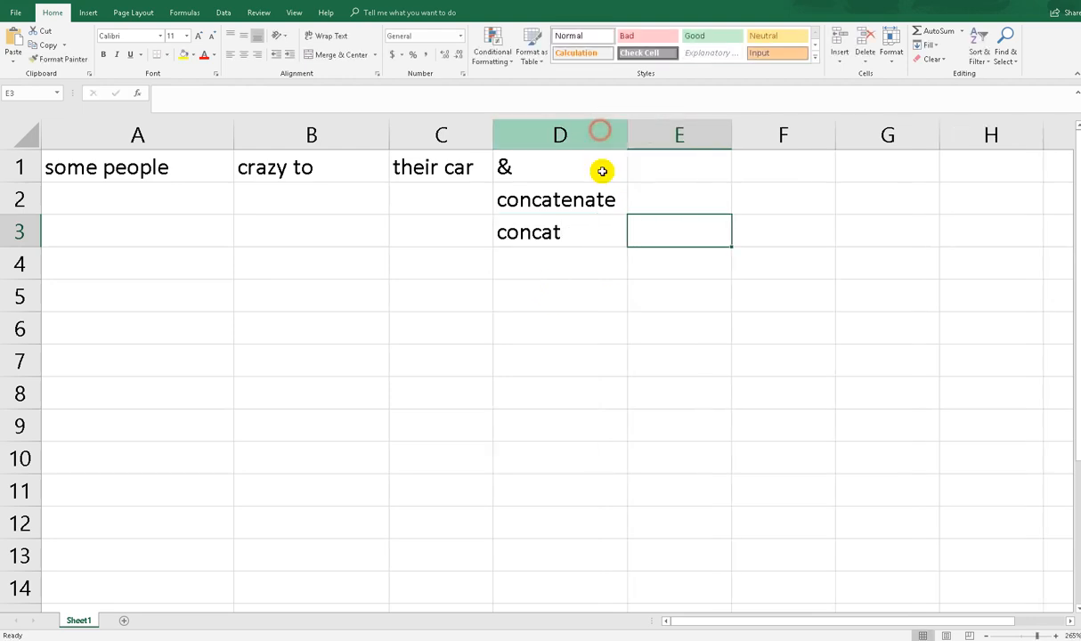
Insert a blank column before the label column and make the blank column narrow.
right_click(514, 135)
left_click(543, 220)
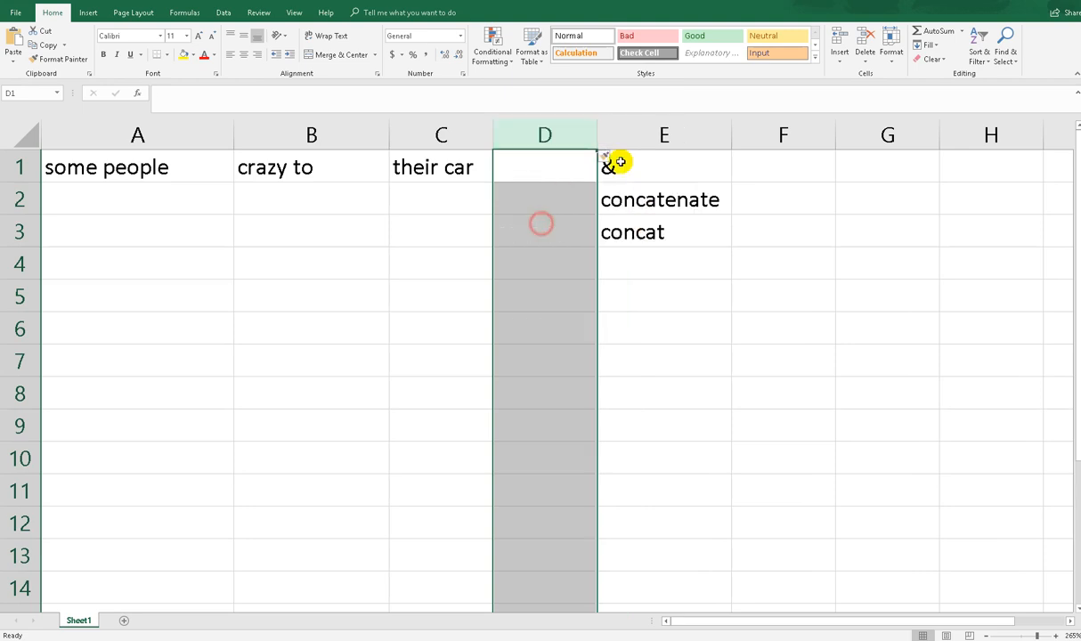
left_click_drag(594, 134, 529, 135)
left_click(573, 164)
Join the three texts of row 1 in F1 with the formula =A1&B1&C1.
left_click(713, 163)
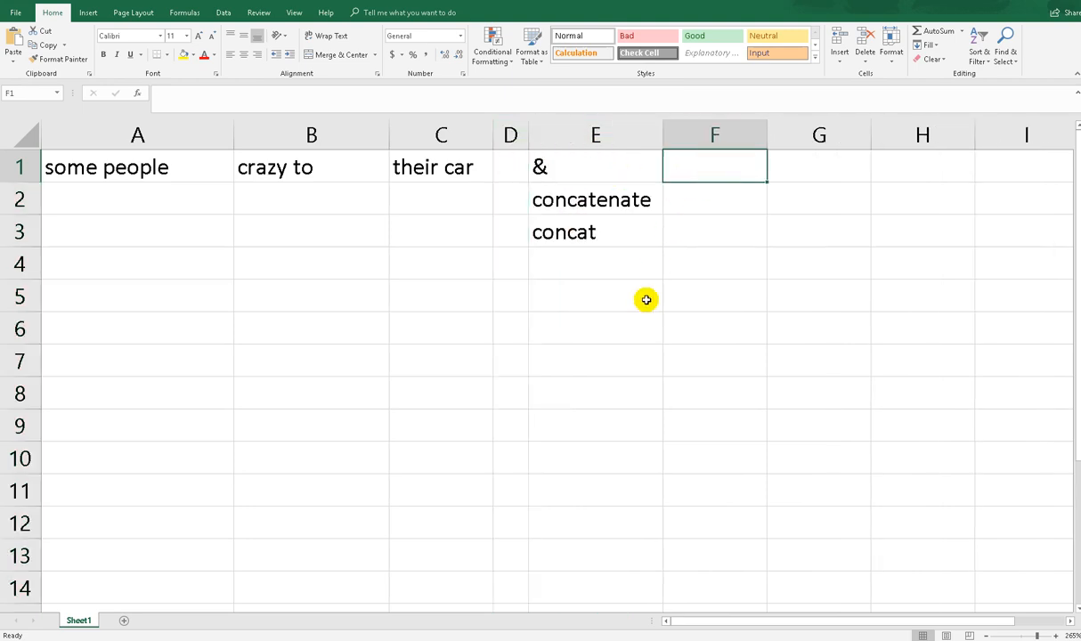
type("=")
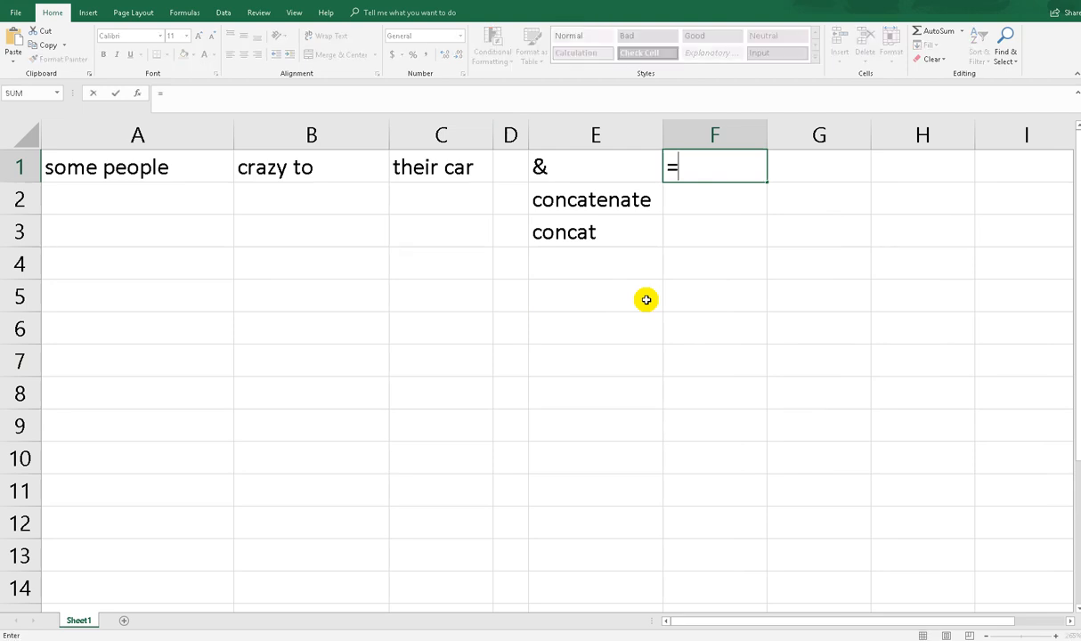
left_click(157, 168)
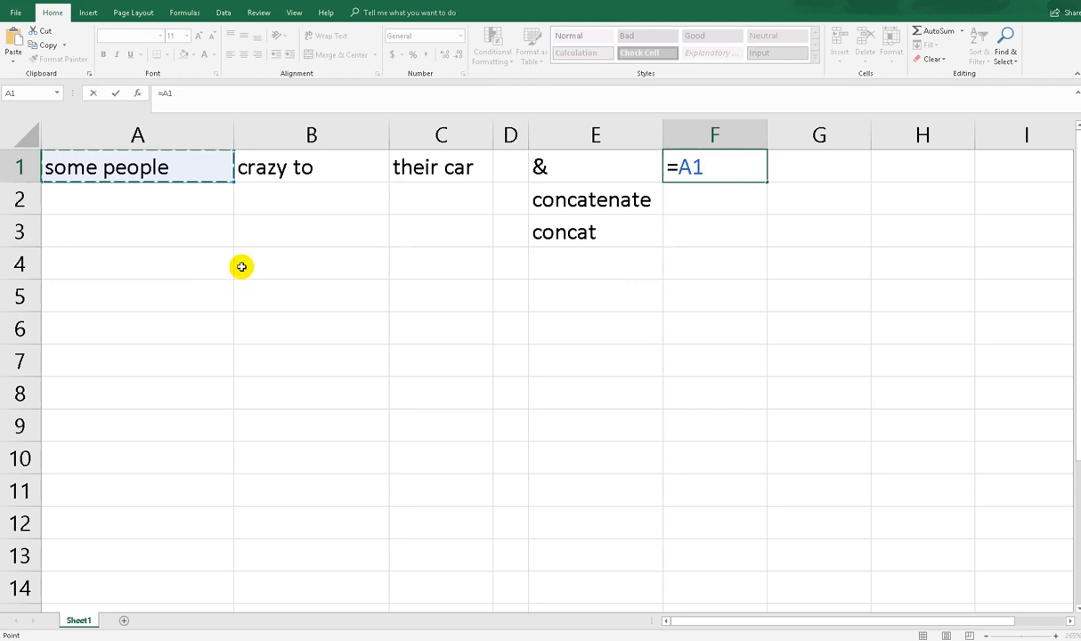
type("&")
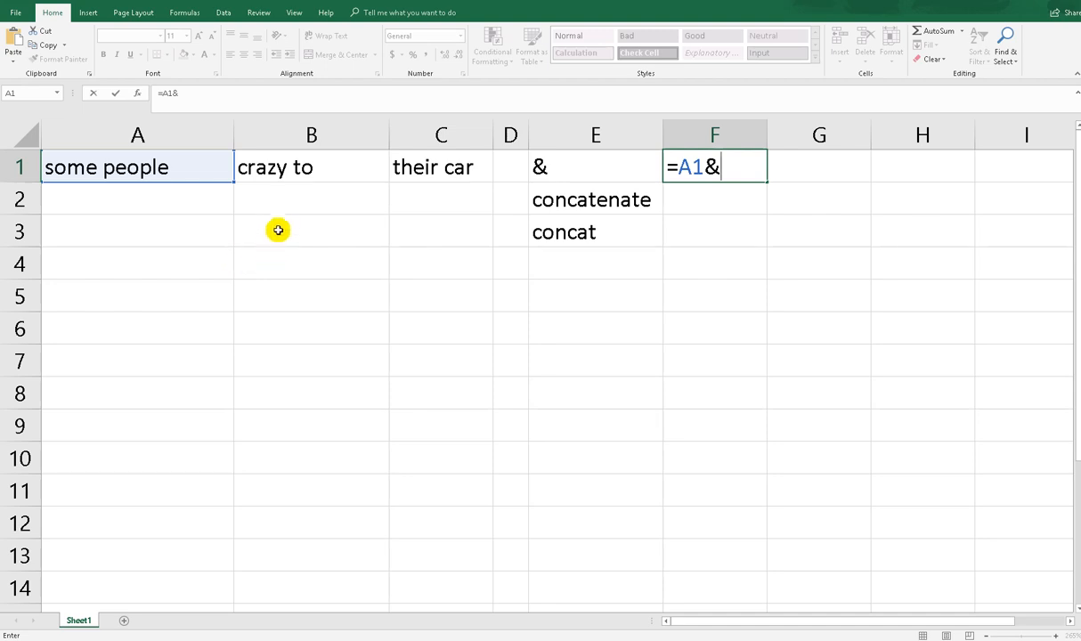
left_click(305, 165)
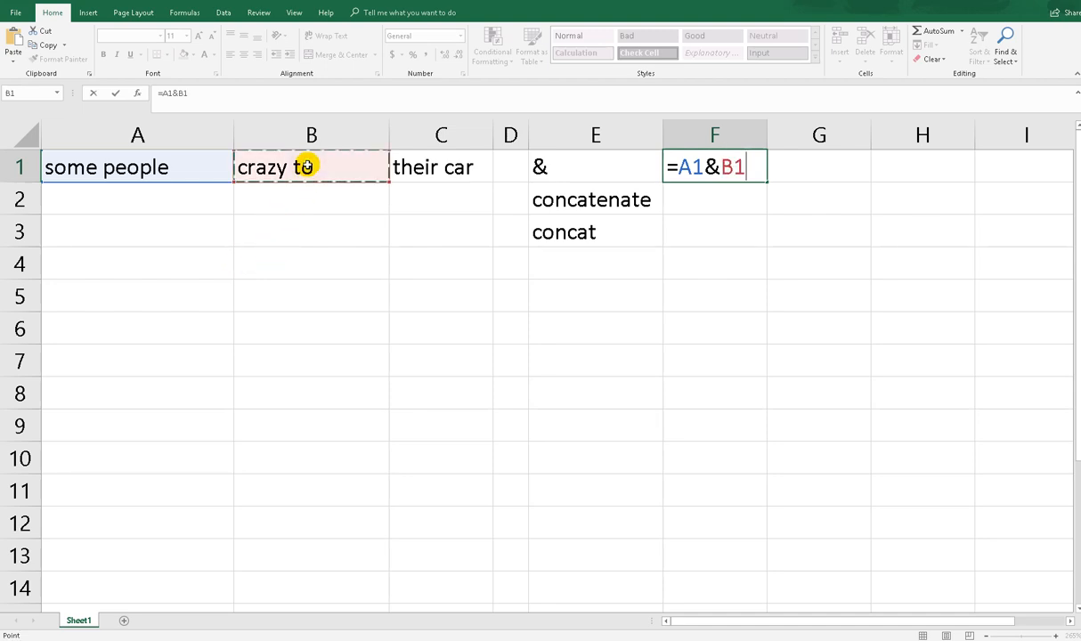
type("&")
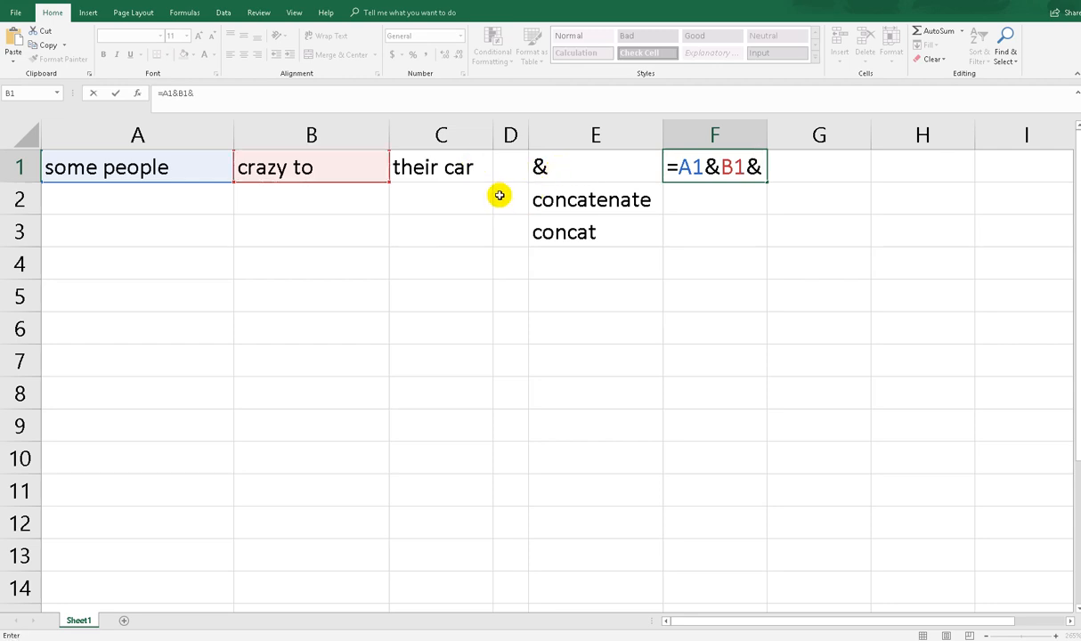
left_click(445, 175)
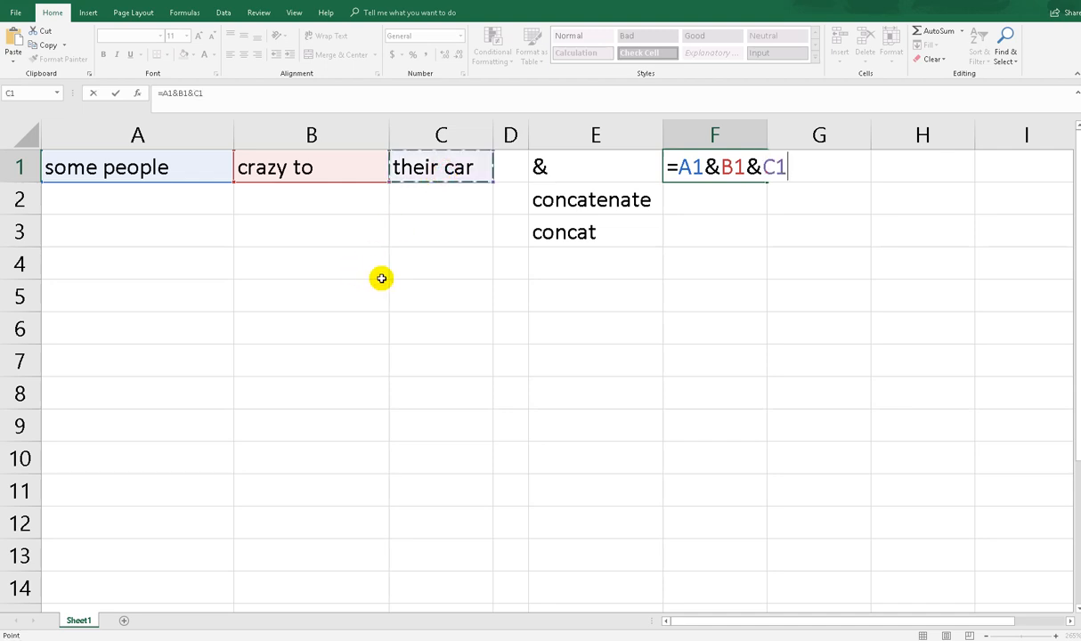
key("Return")
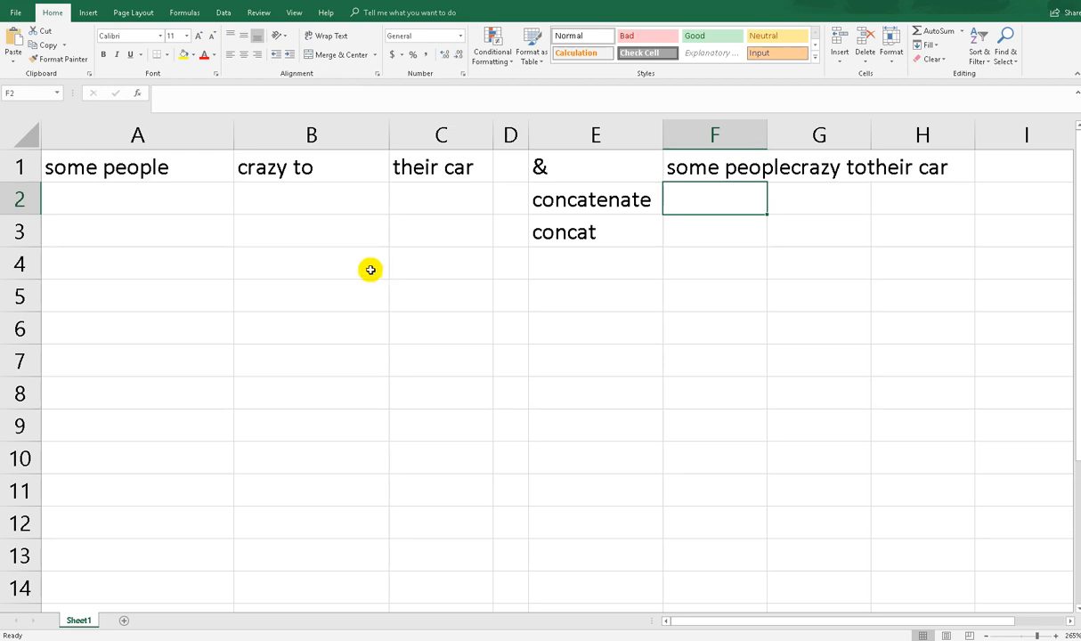
left_click(687, 170)
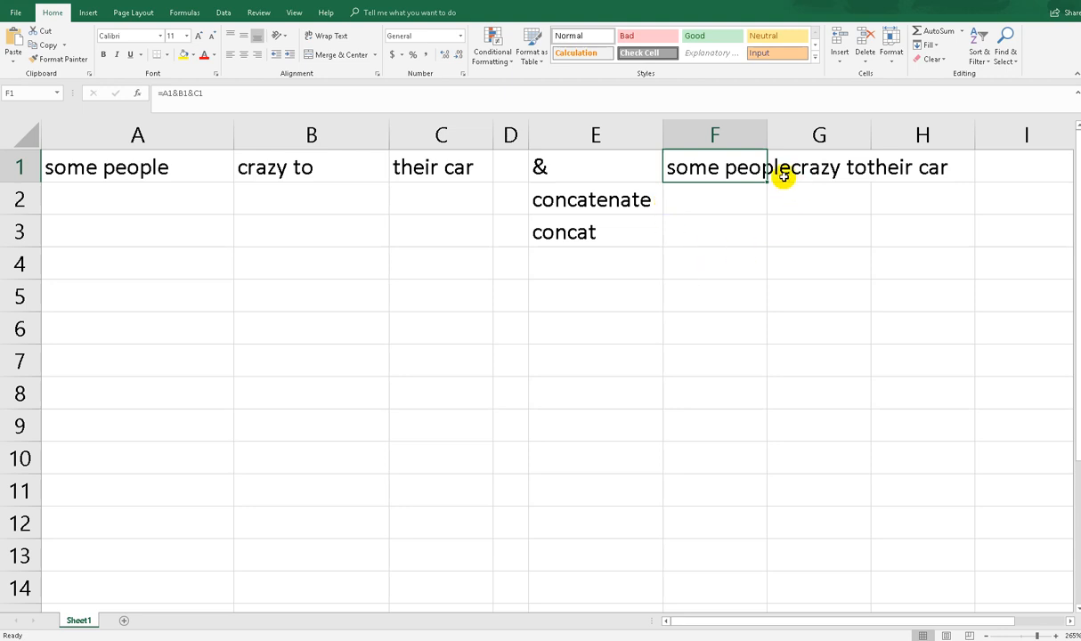
left_click(770, 251)
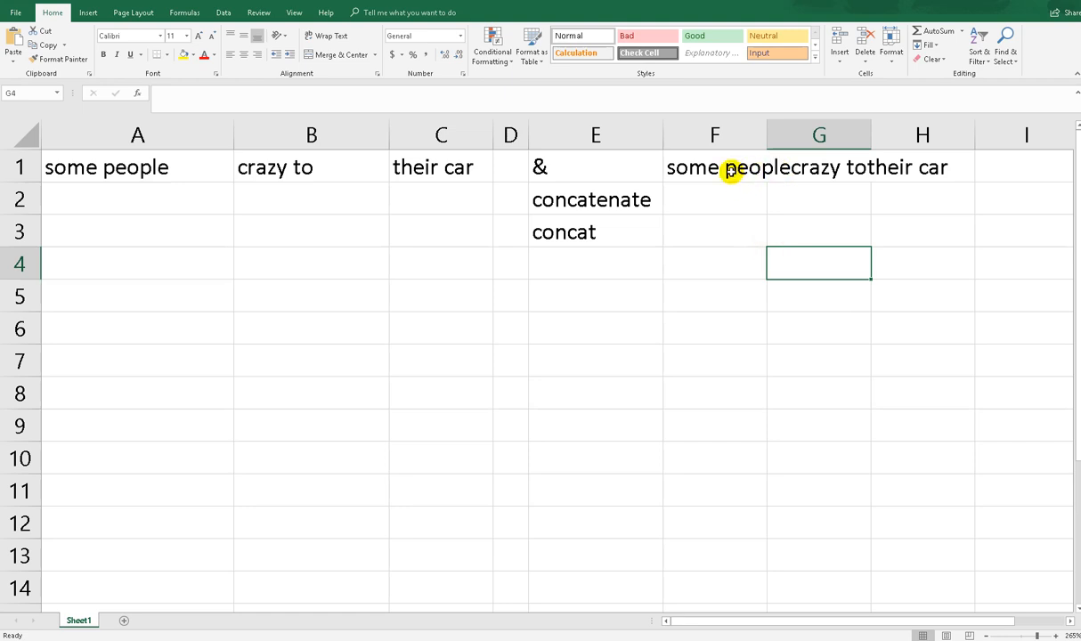
Try adding a trailing space to the source texts in A1 and B1, and undo both edits.
left_click(187, 167)
key("F2")
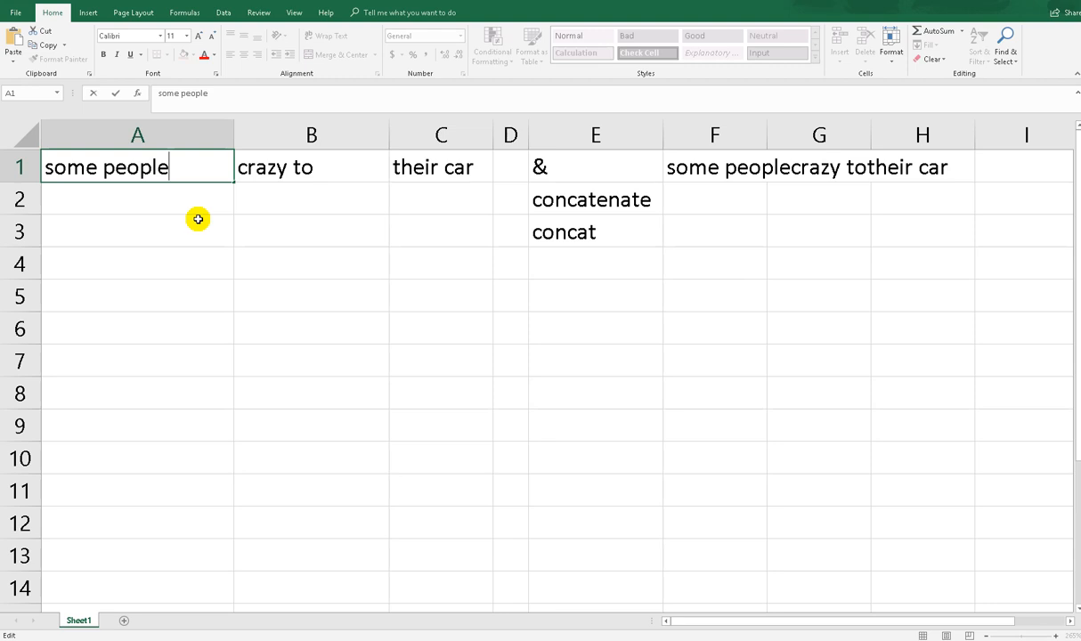
key("Return")
key("Up")
key("Right")
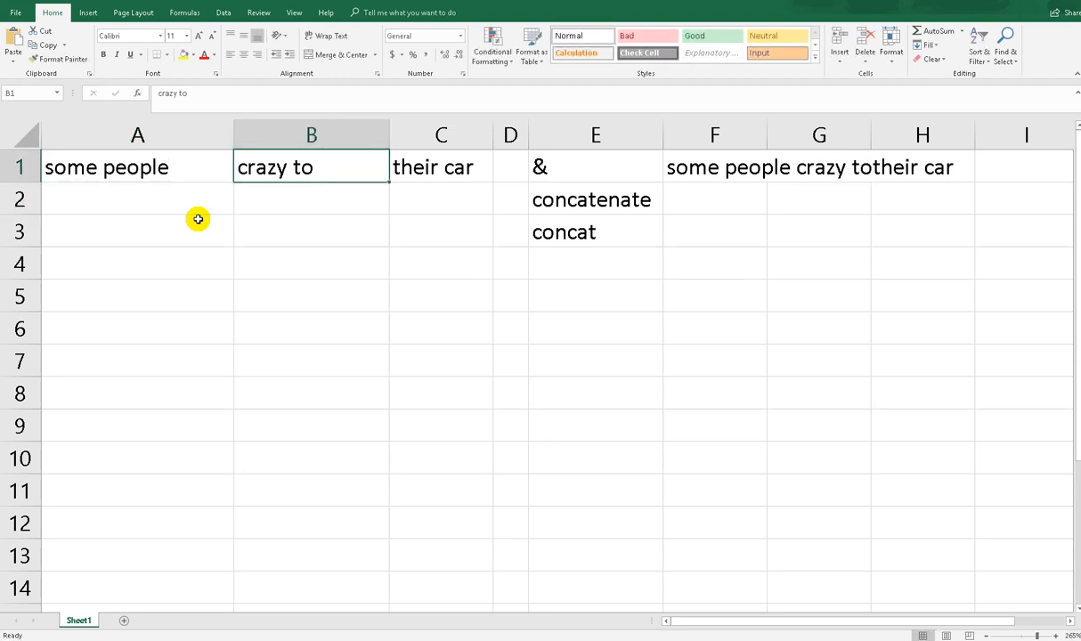
key("Right")
key("Left")
key("F2")
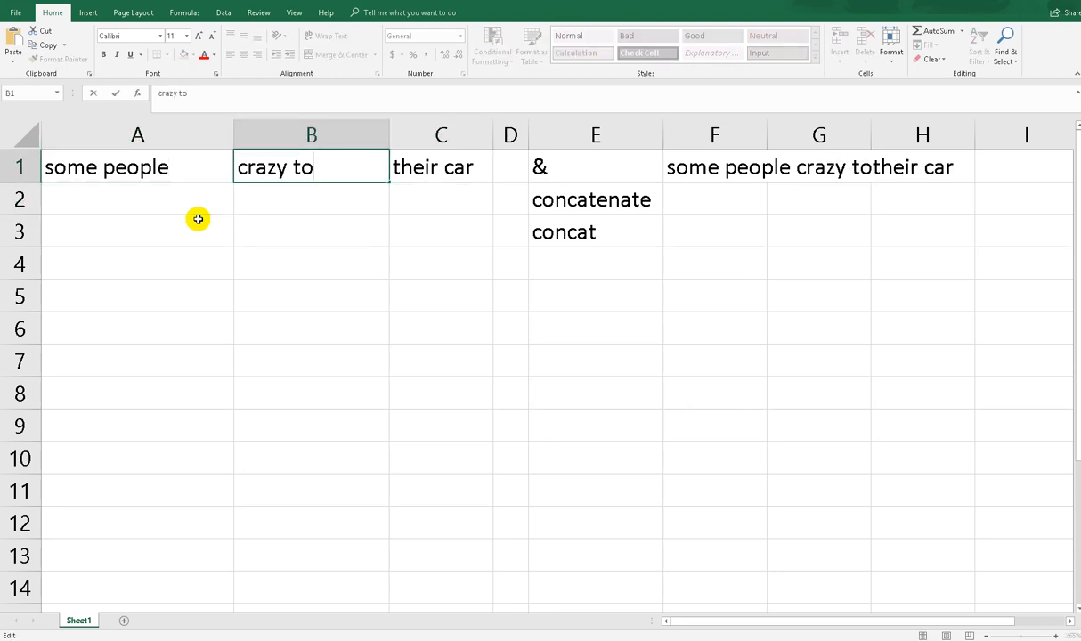
key("Return")
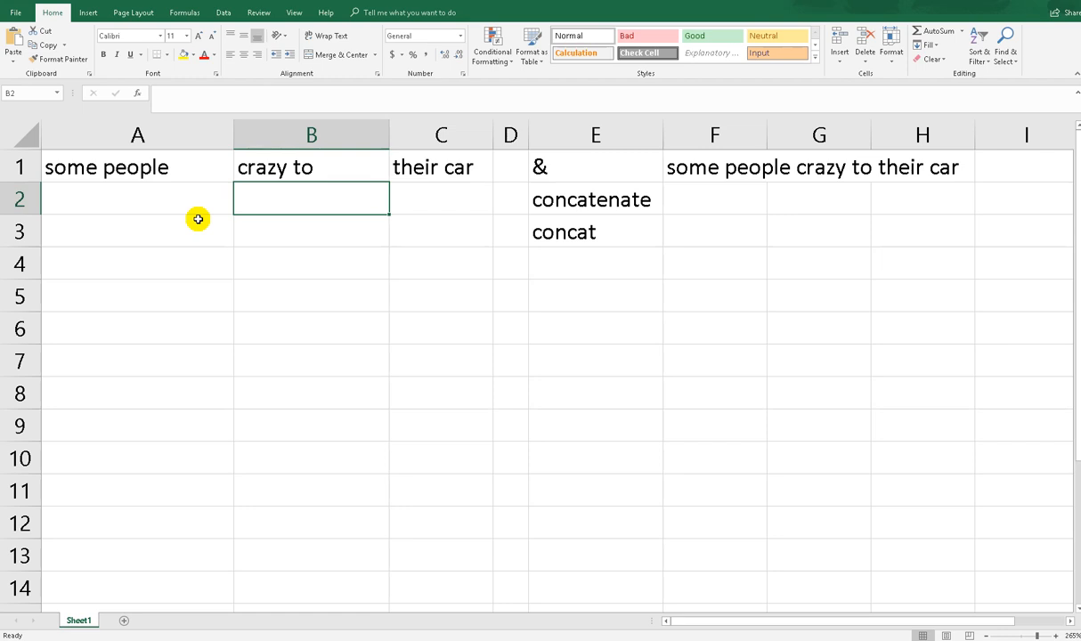
key("ctrl+z")
key("ctrl+z")
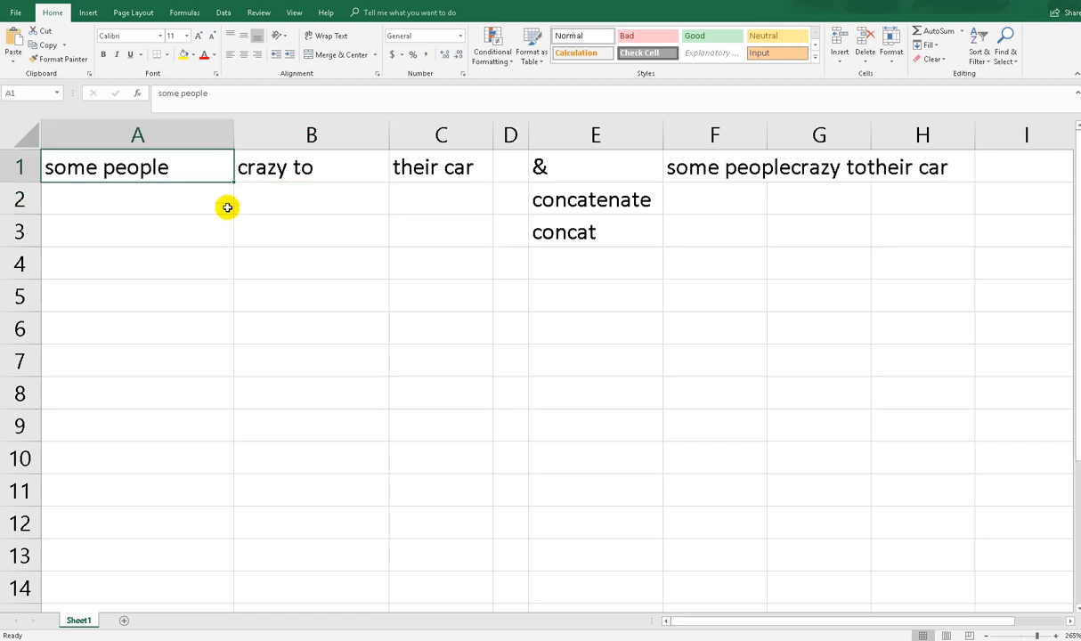
Add space separators to the F1 formula so that it reads =A1&" "&B1&" "&C1.
left_click(692, 181)
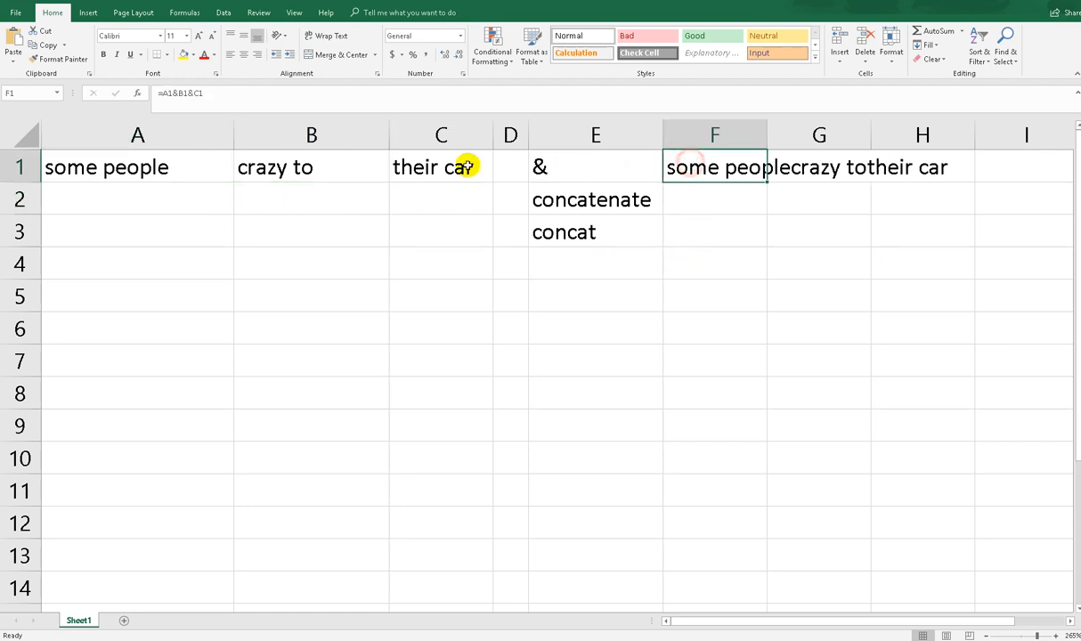
left_click(179, 92)
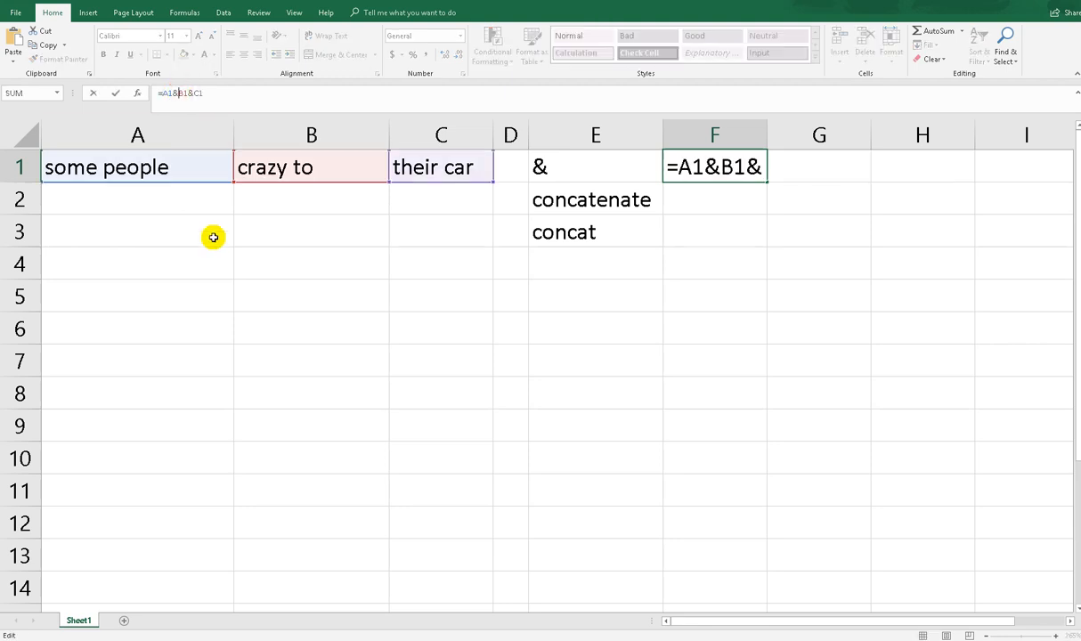
type("\"")
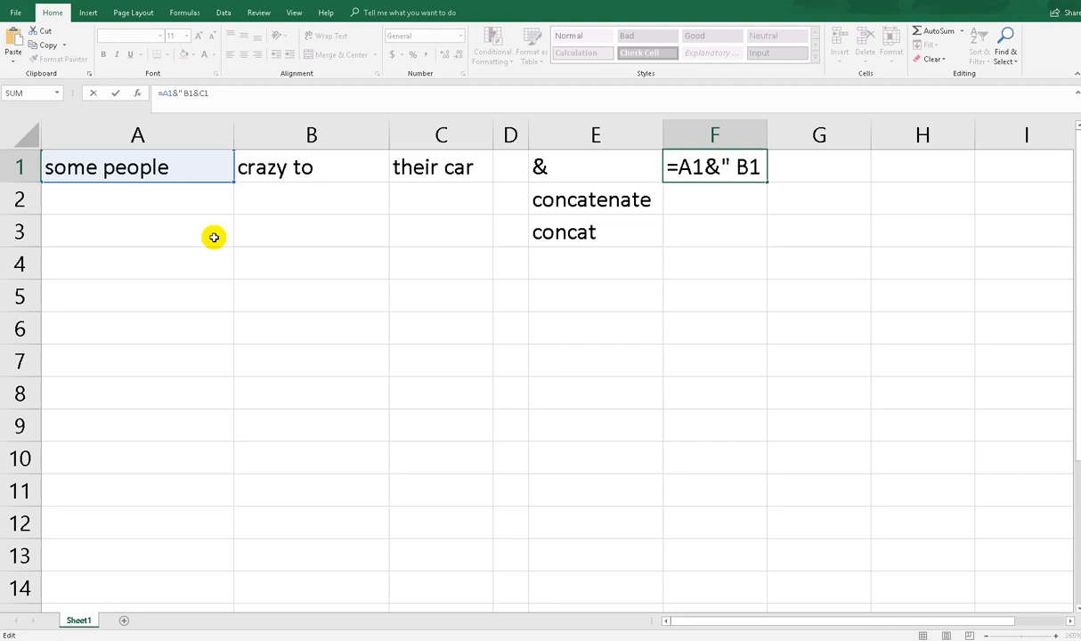
type(" \"&")
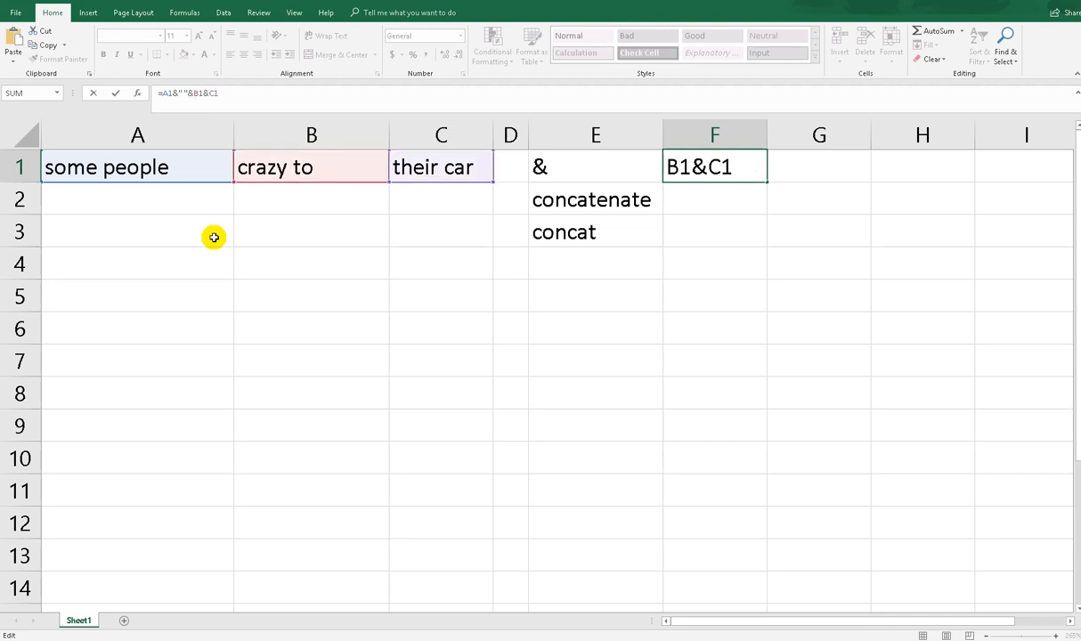
left_click(211, 93)
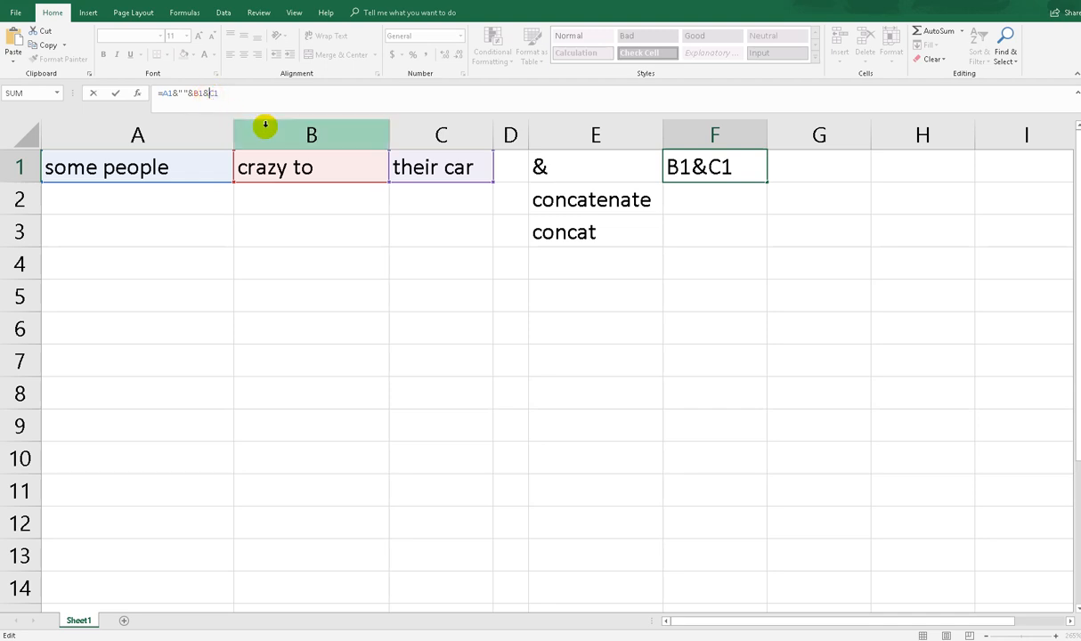
type("\"")
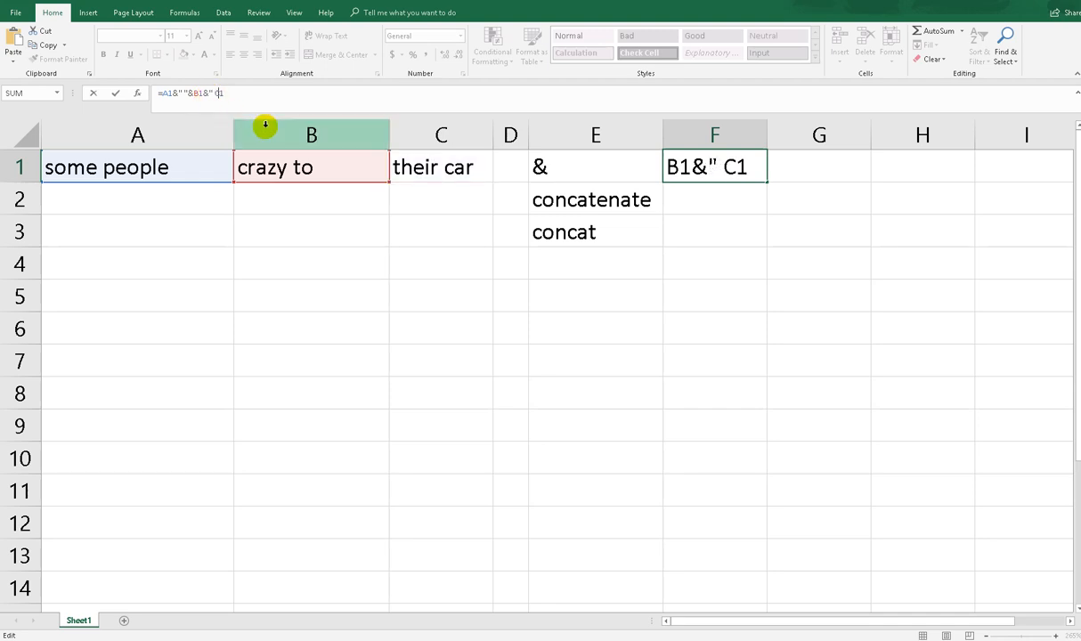
type(" \"&")
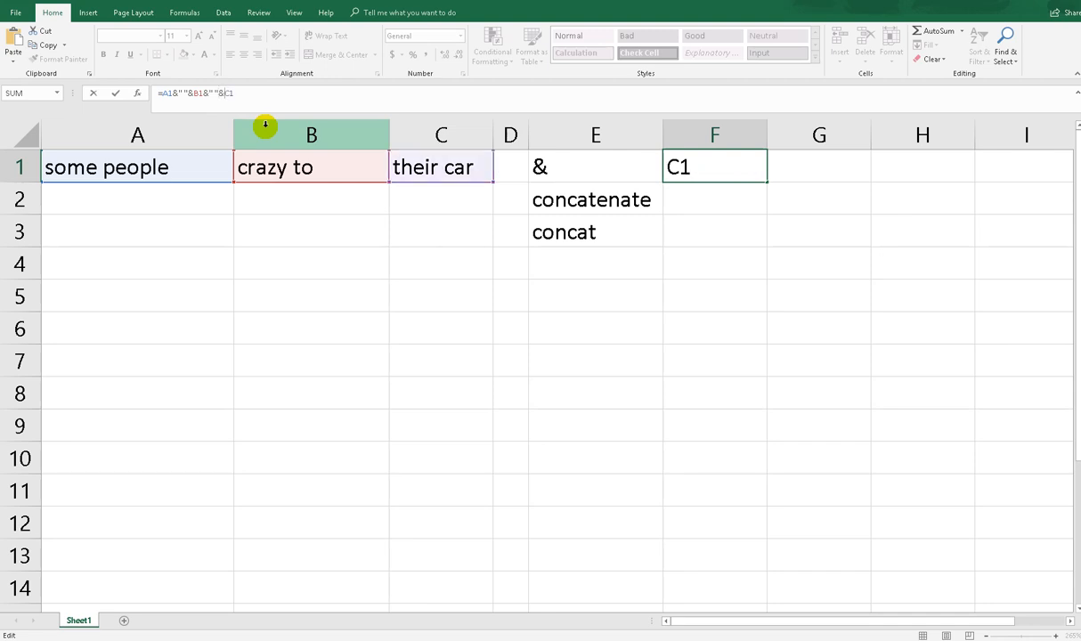
key("Return")
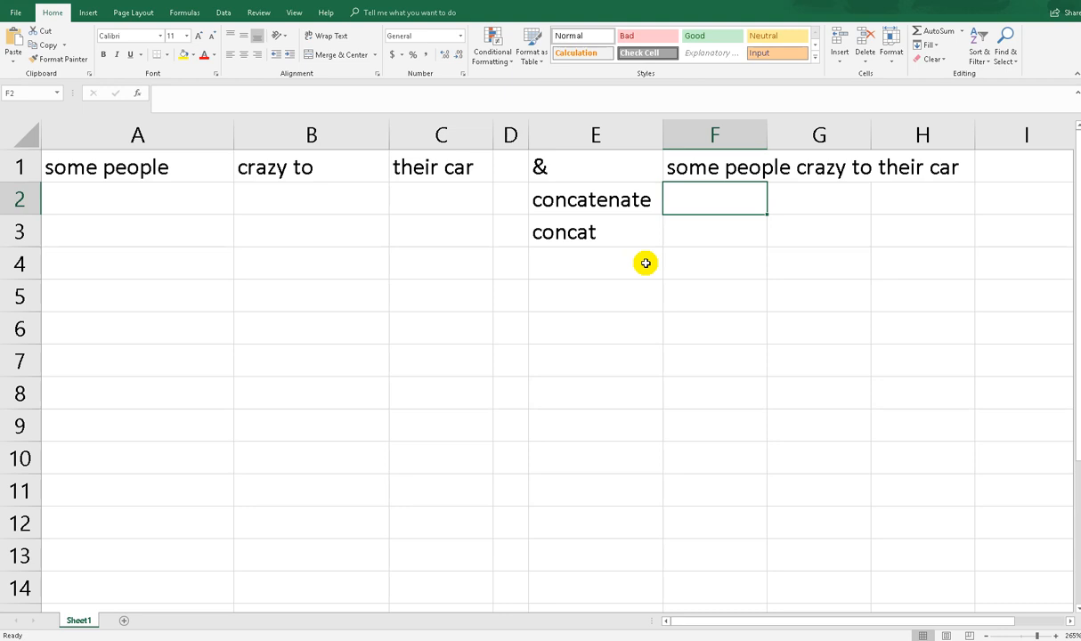
Join the three texts of row 1 in F2 with the formula =CONCATENATE(A1," ",B1," ",C1).
type("=")
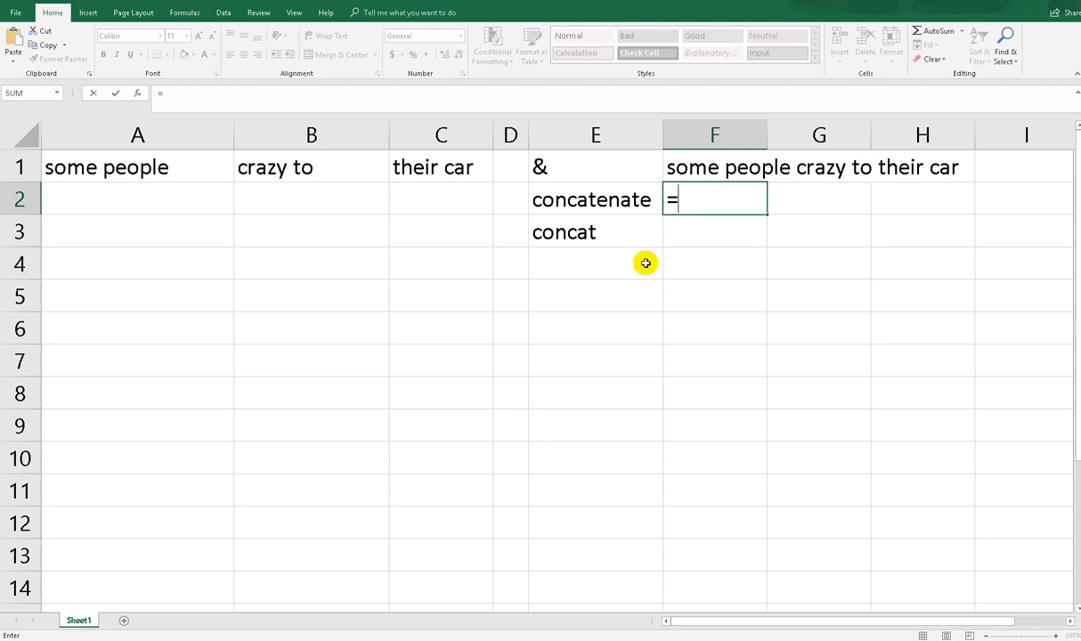
type("con")
key("Down")
key("Down")
key("Down")
key("Down")
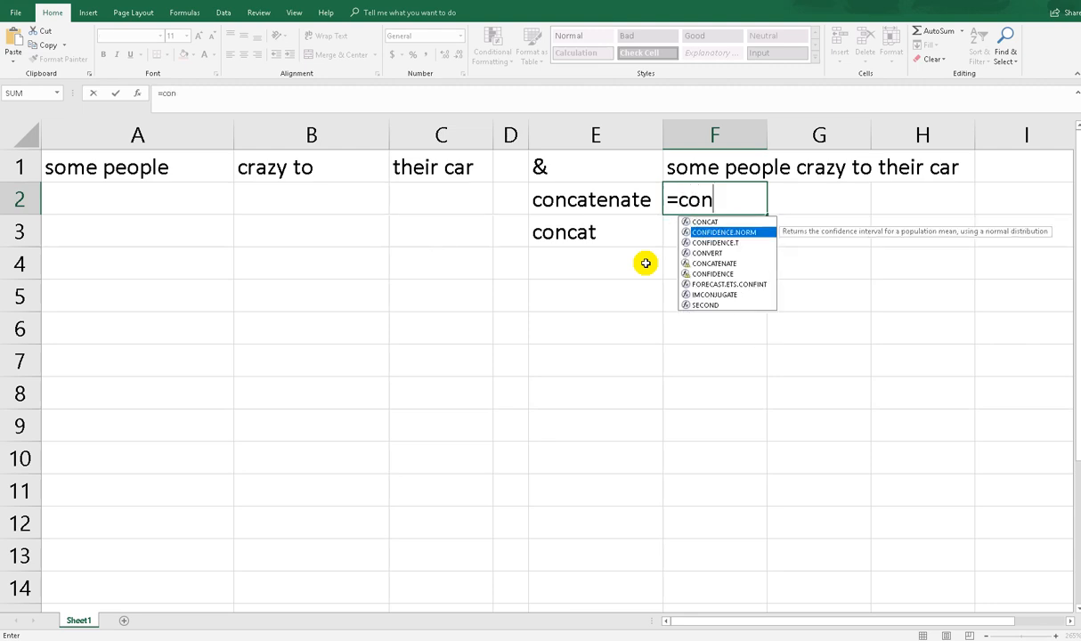
key("Tab")
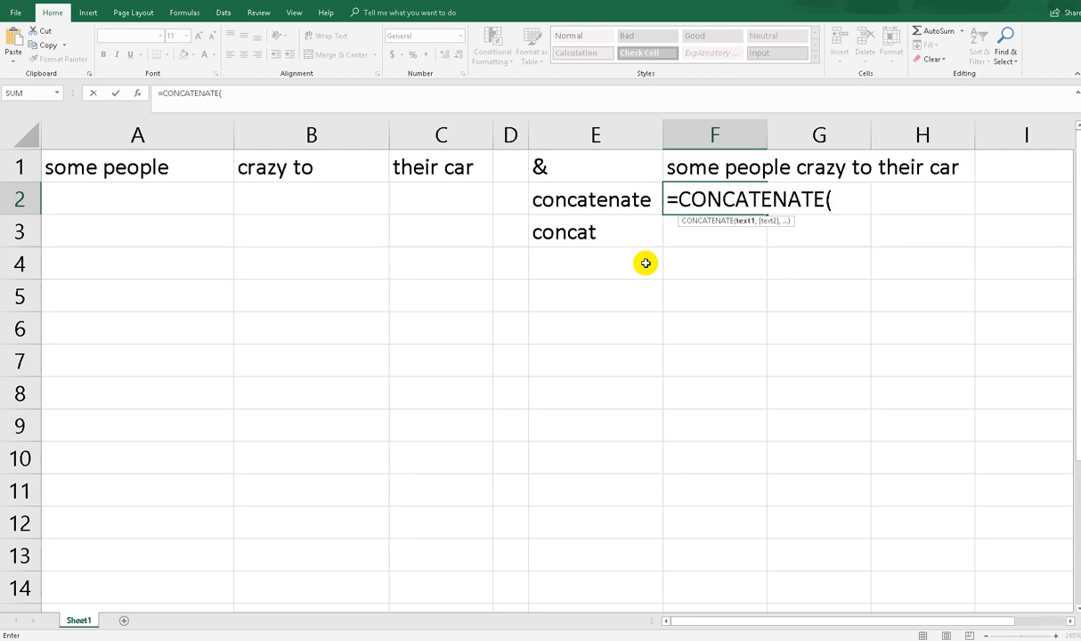
left_click(160, 165)
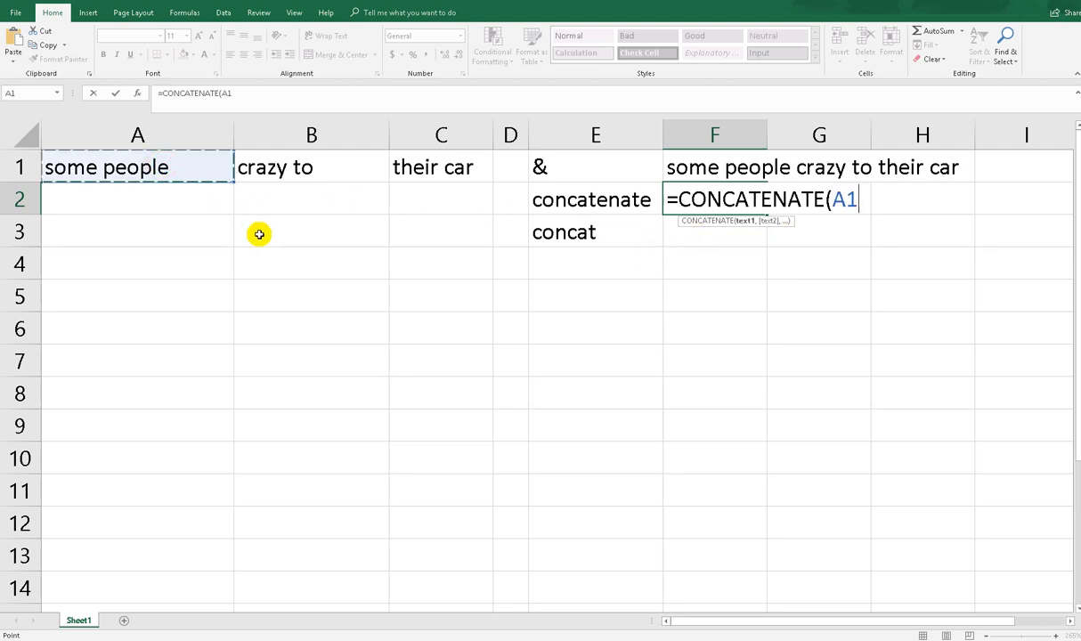
type(",")
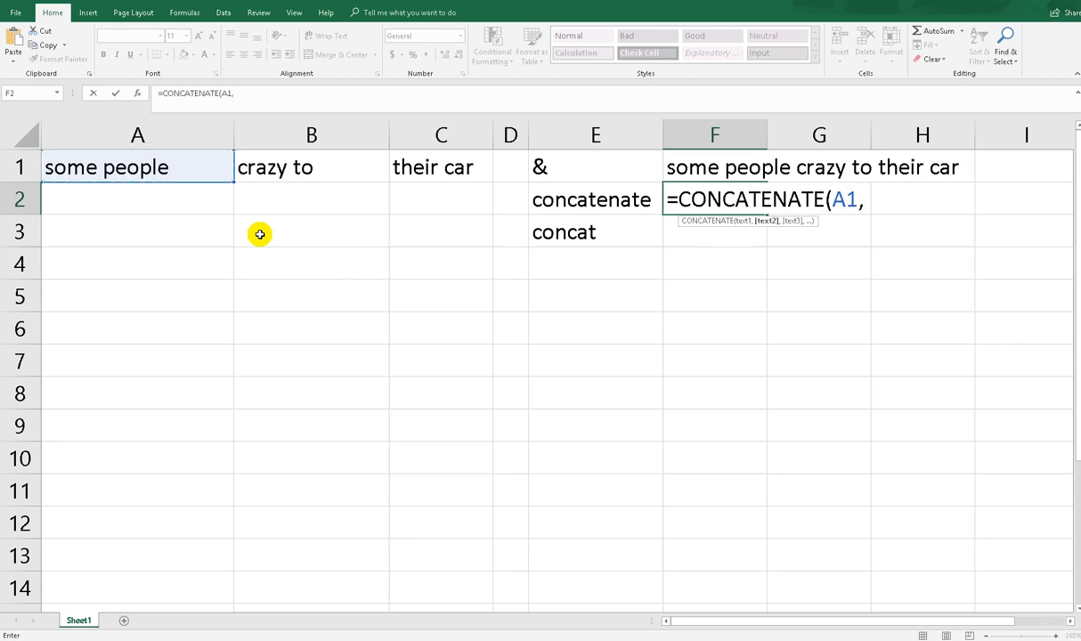
type("\" \",")
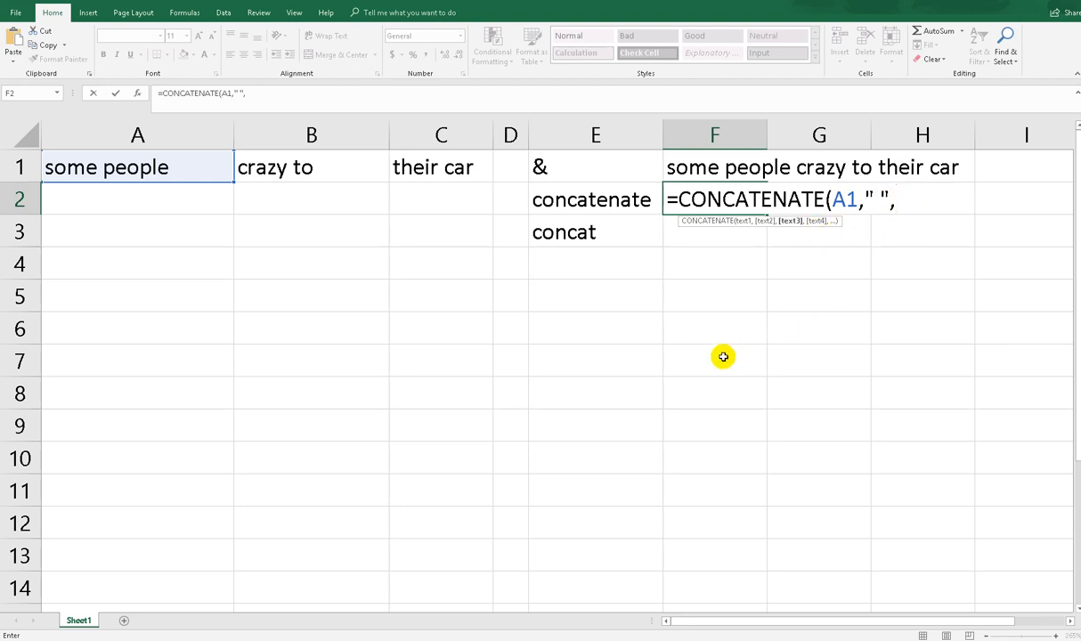
left_click(344, 175)
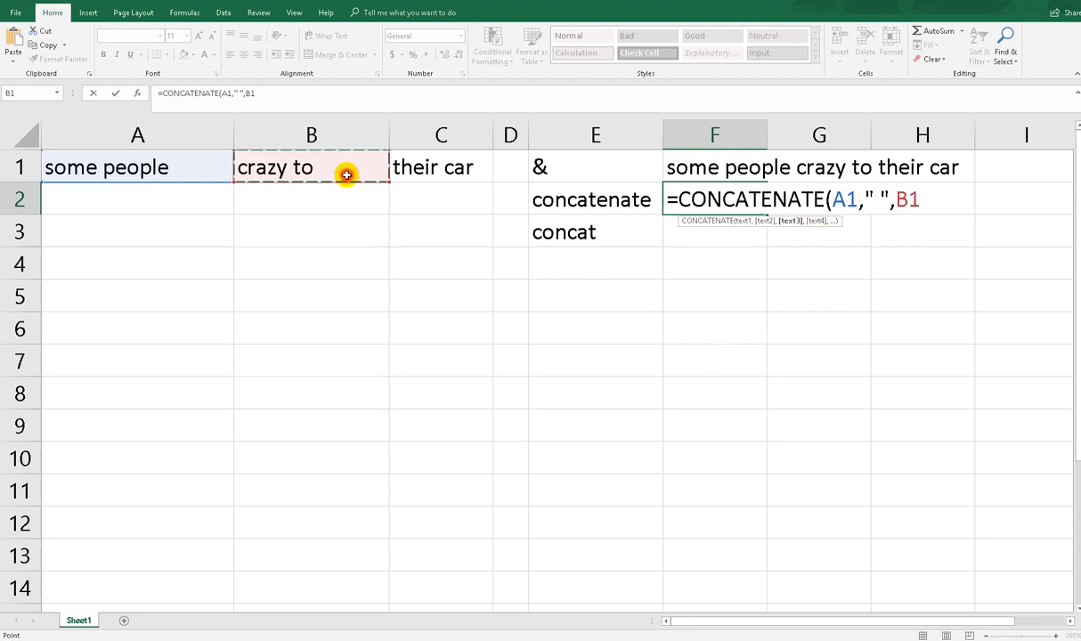
type(",\" ")
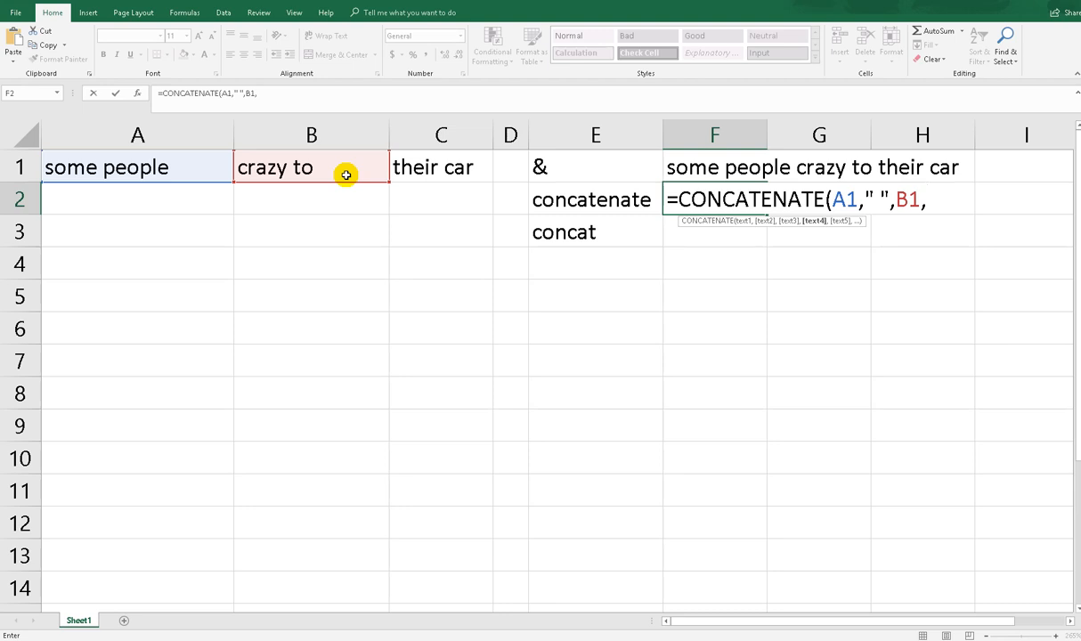
type("\",")
left_click(412, 164)
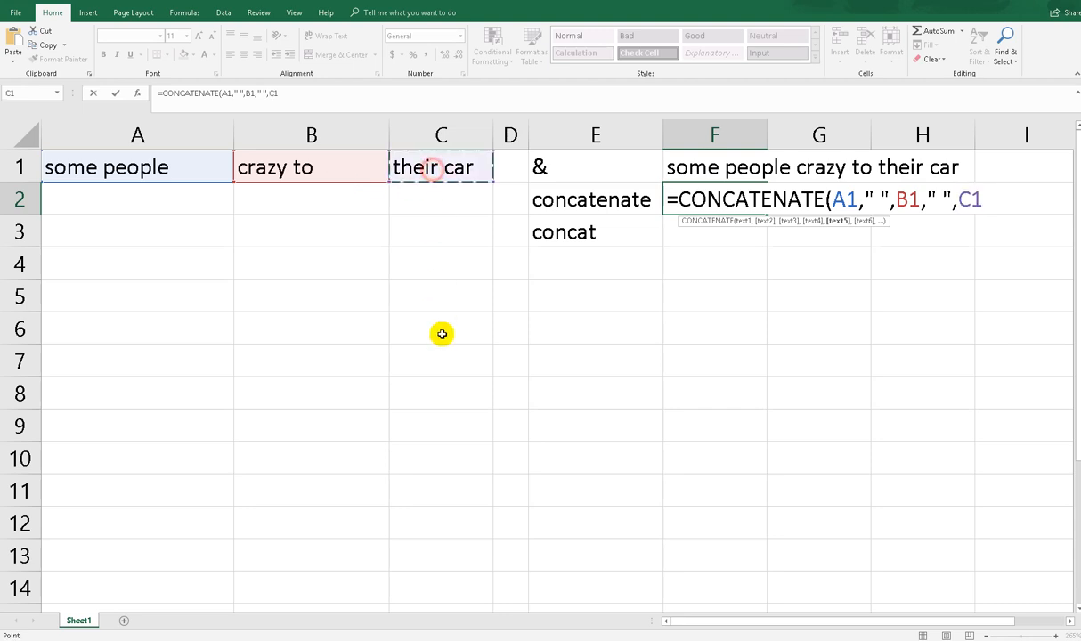
type(")")
key("Return")
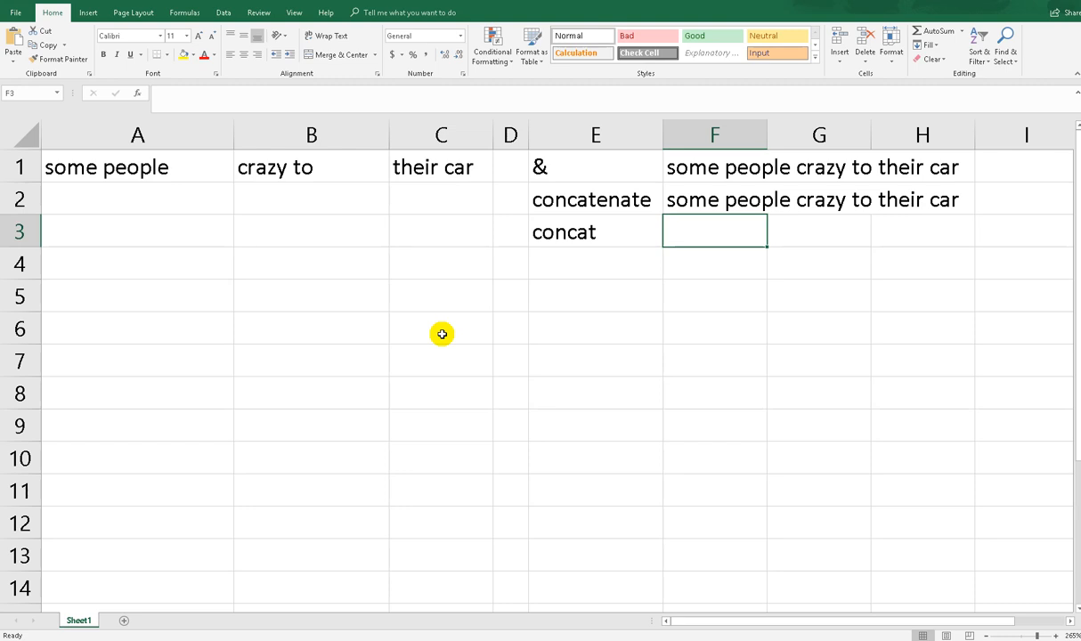
type("=")
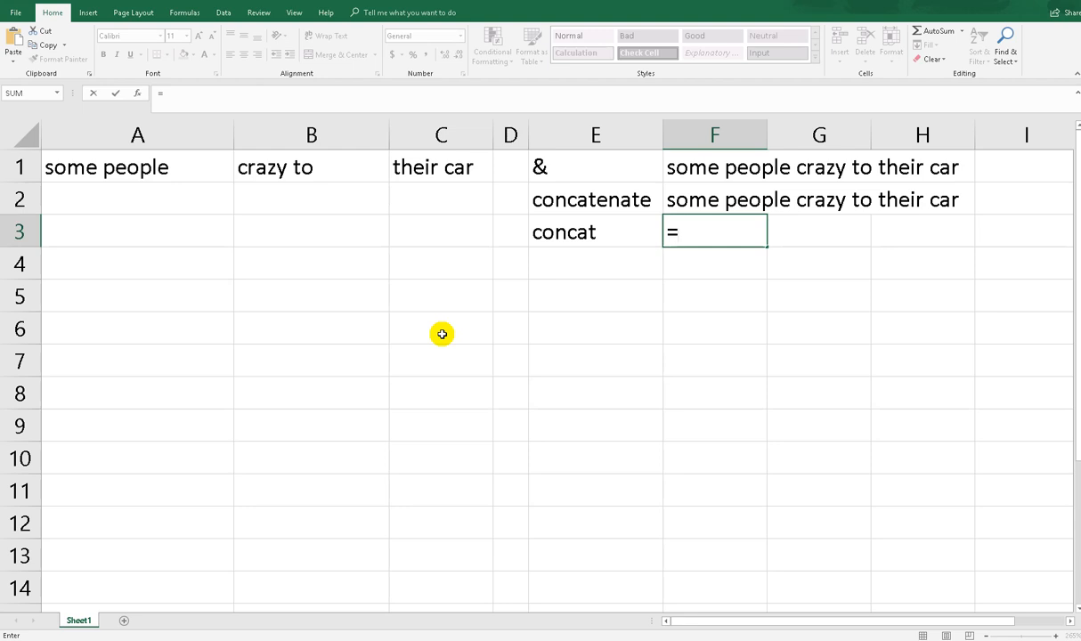
type("cona")
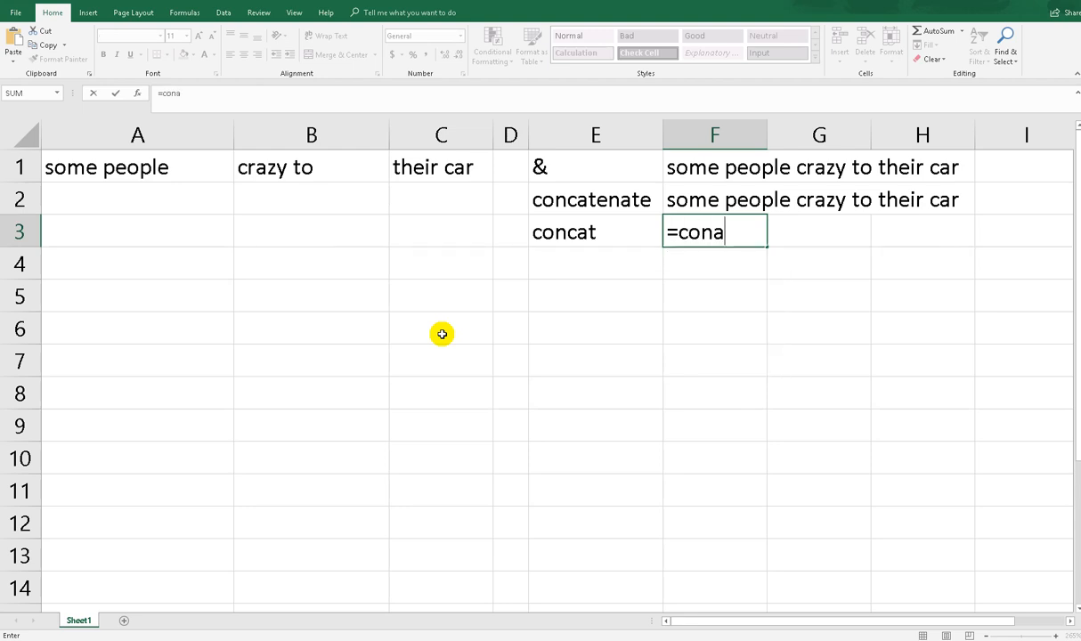
key("Tab")
key("Left")
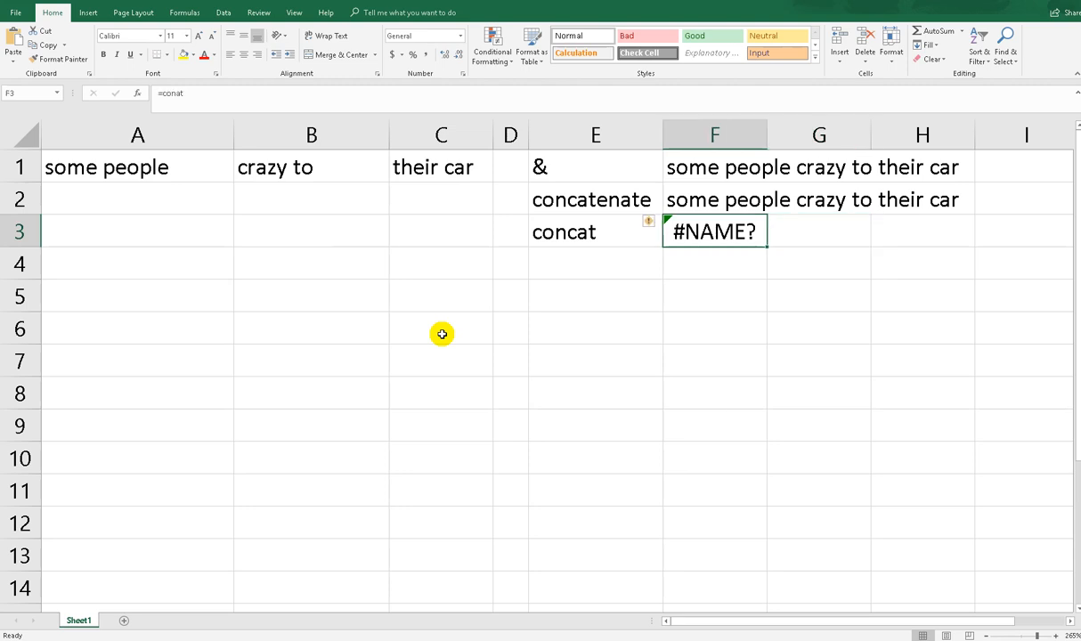
Join the texts of the range A1:C1 in F3 with a CONCAT formula.
type("=con")
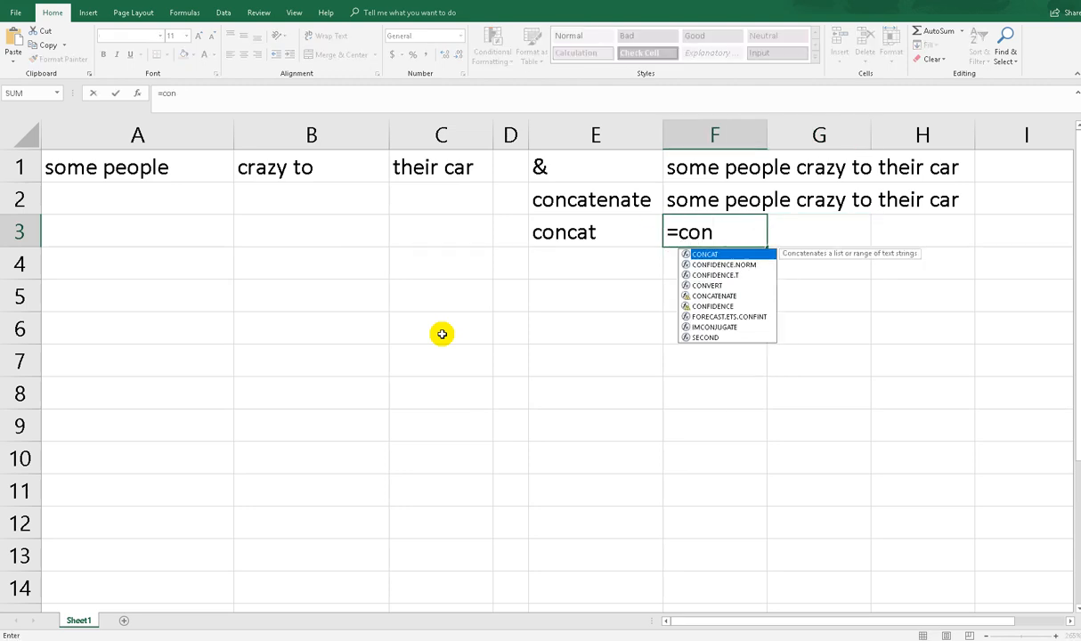
key("Tab")
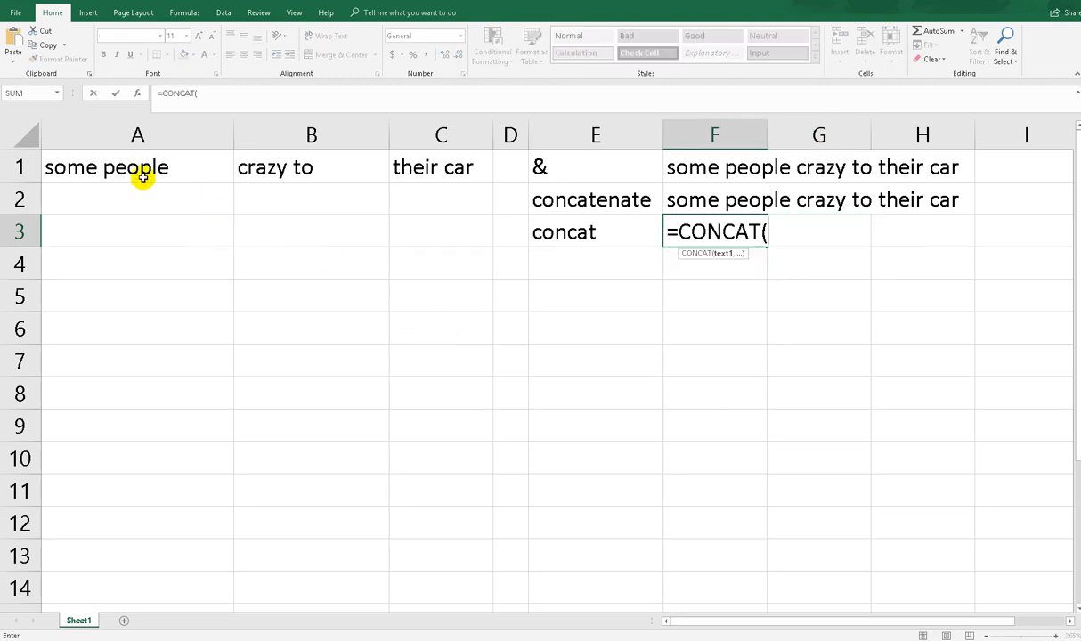
left_click_drag(111, 158, 426, 159)
key("Return")
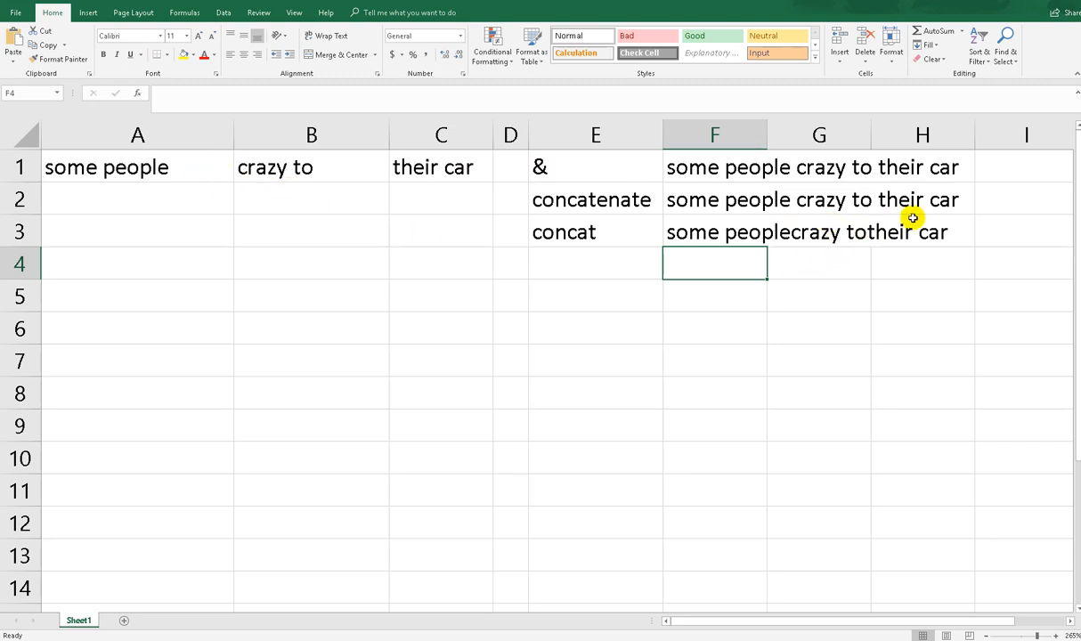
Add a trailing space to the source texts in A1 and B1.
left_click(181, 171)
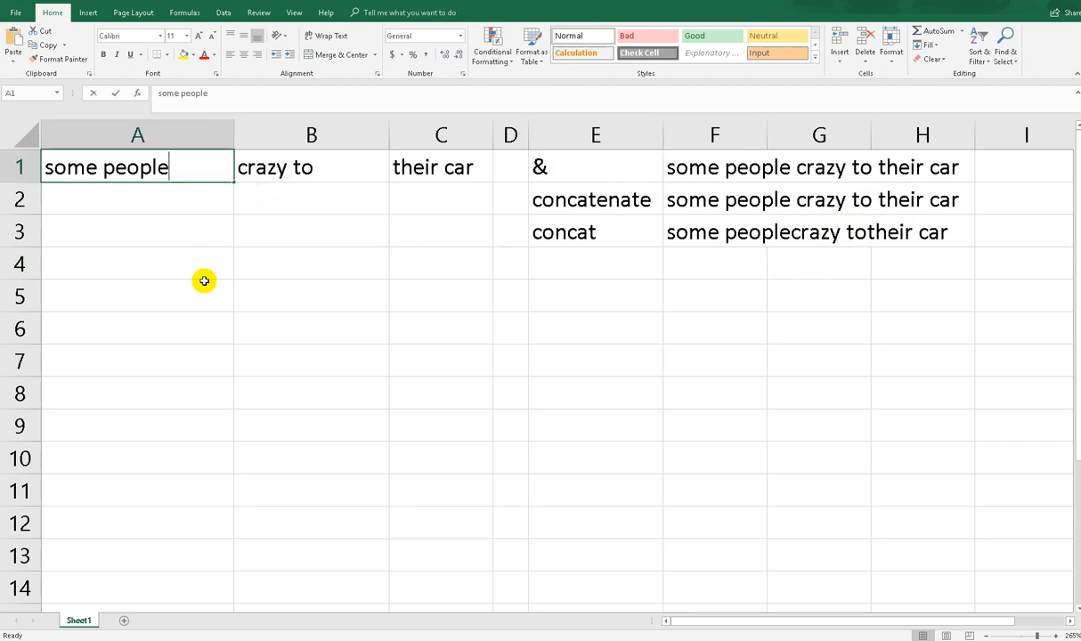
key("F2")
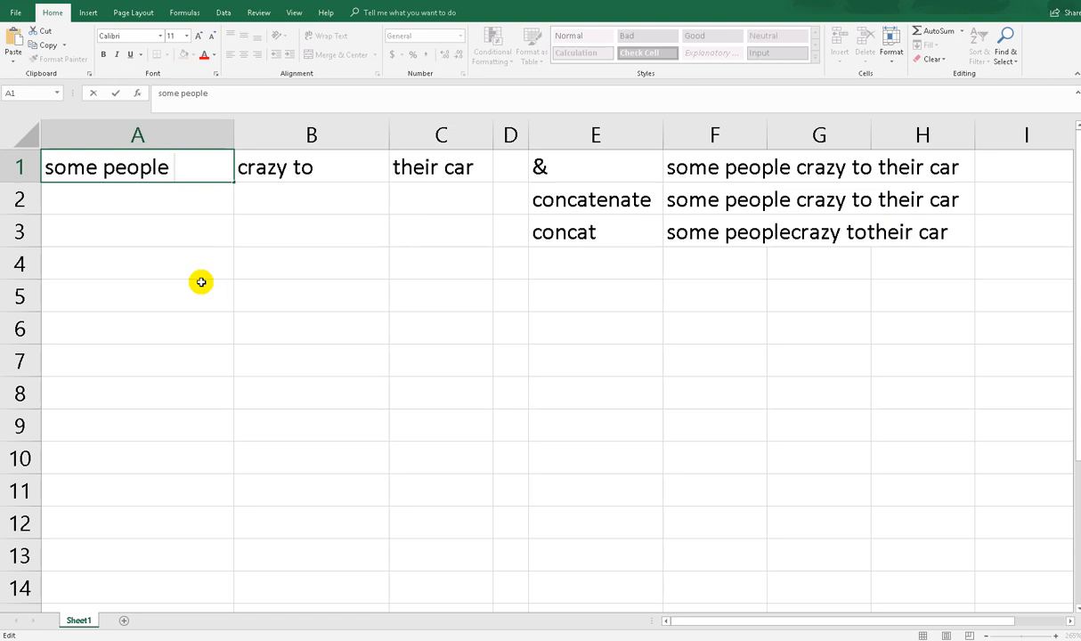
double_click(332, 176)
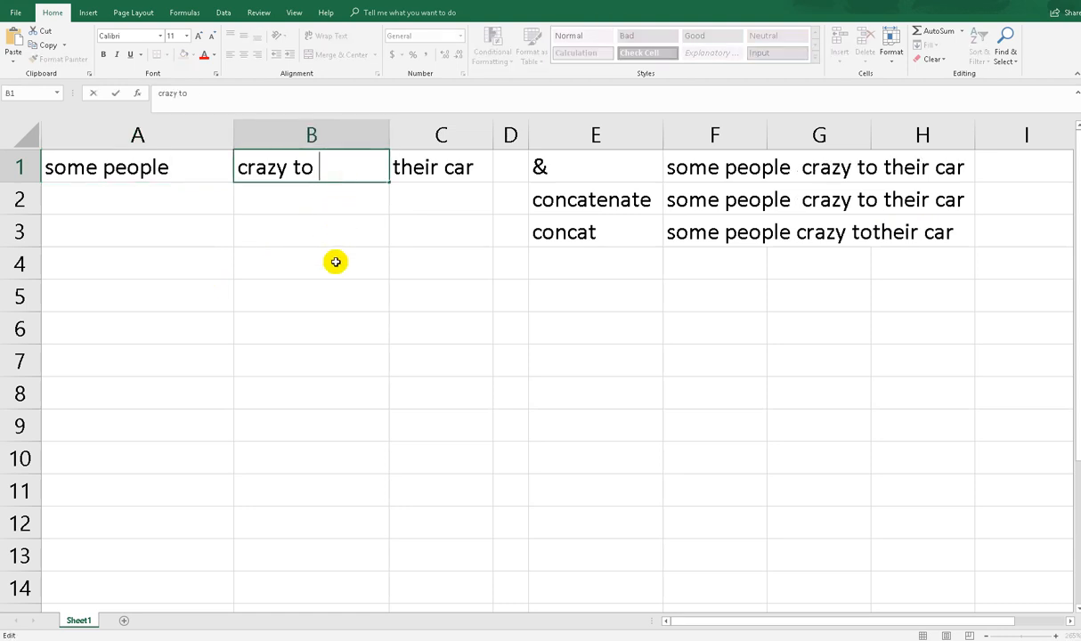
key("Return")
left_click(586, 294)
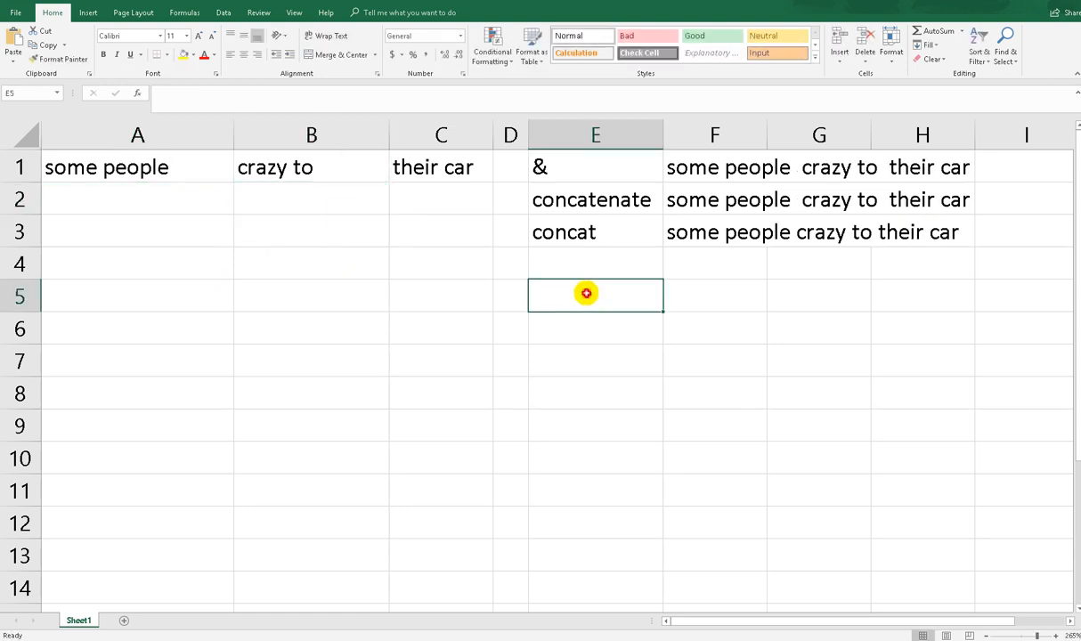